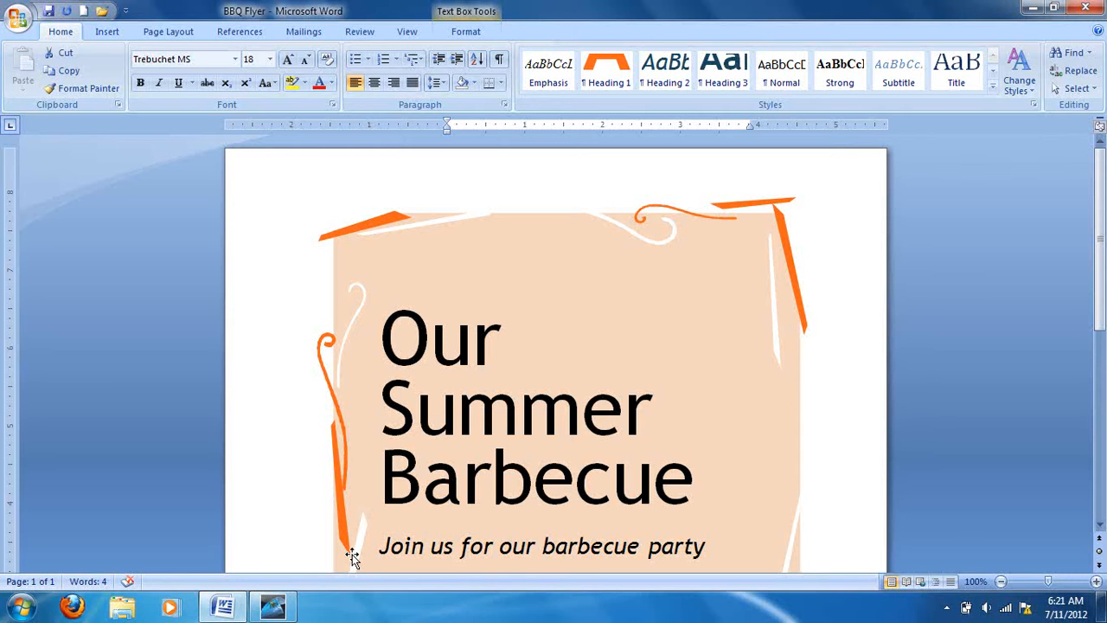
Change the font of the flyer title "Our Summer Barbecue" to AKEEM.
drag(387, 329, 666, 485)
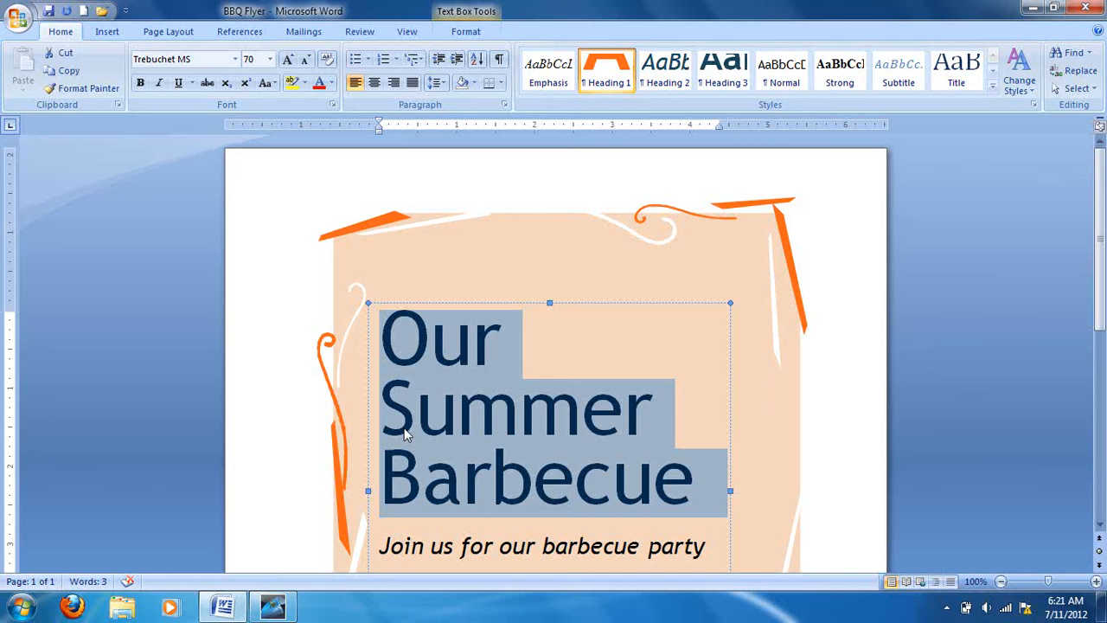
click(235, 60)
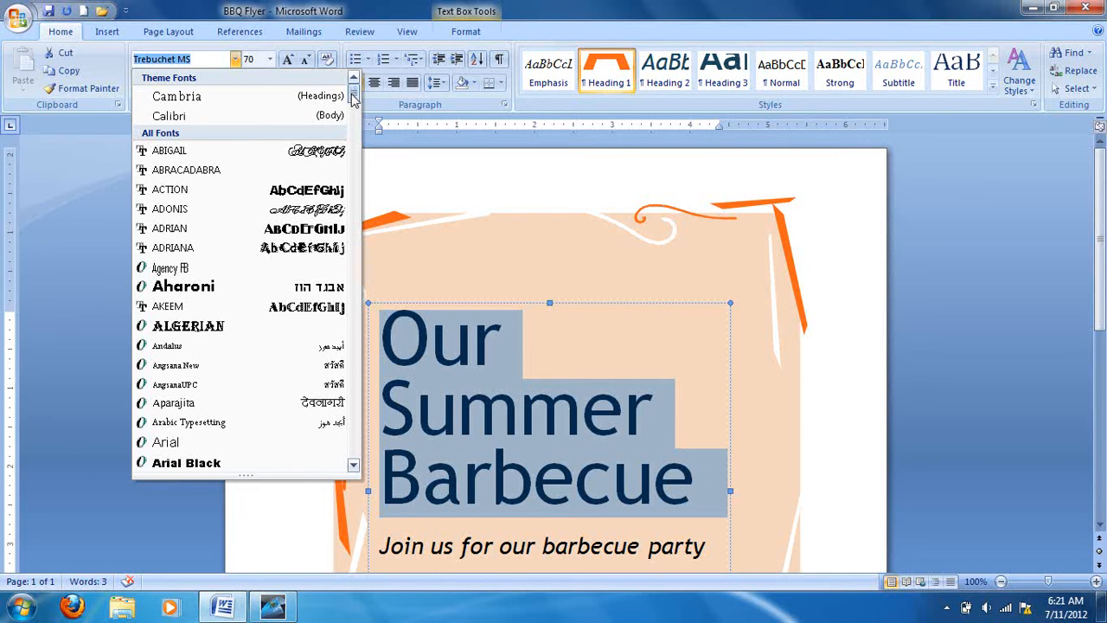
scroll(354, 121, down, 3)
mouse_move(355, 140)
mouse_down()
mouse_move(355, 192)
mouse_move(355, 131)
mouse_up()
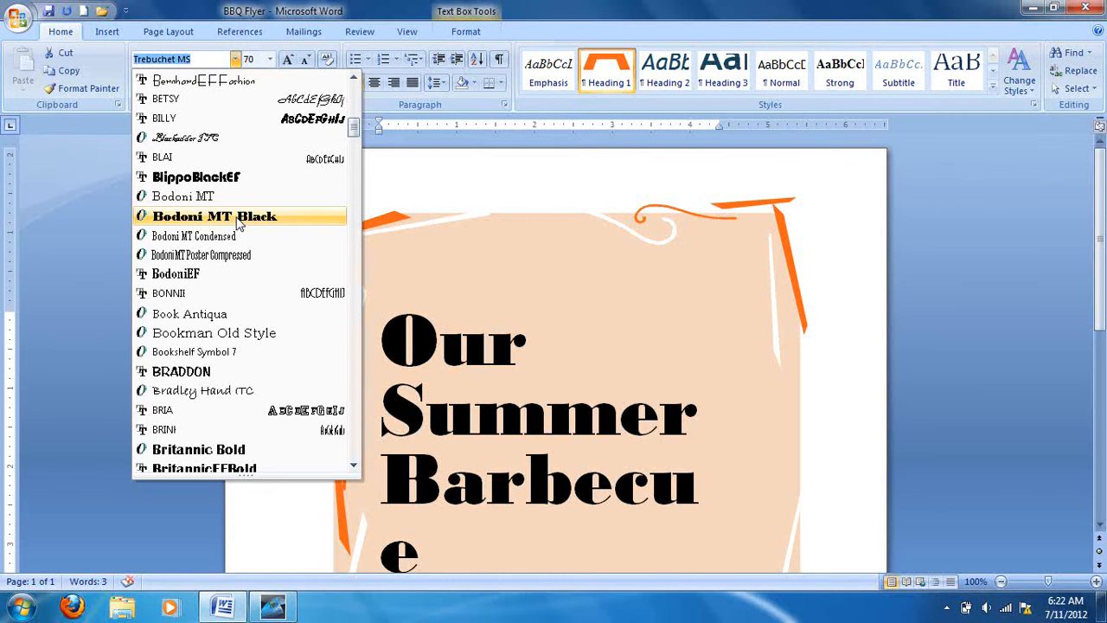
scroll(240, 223, up, 6)
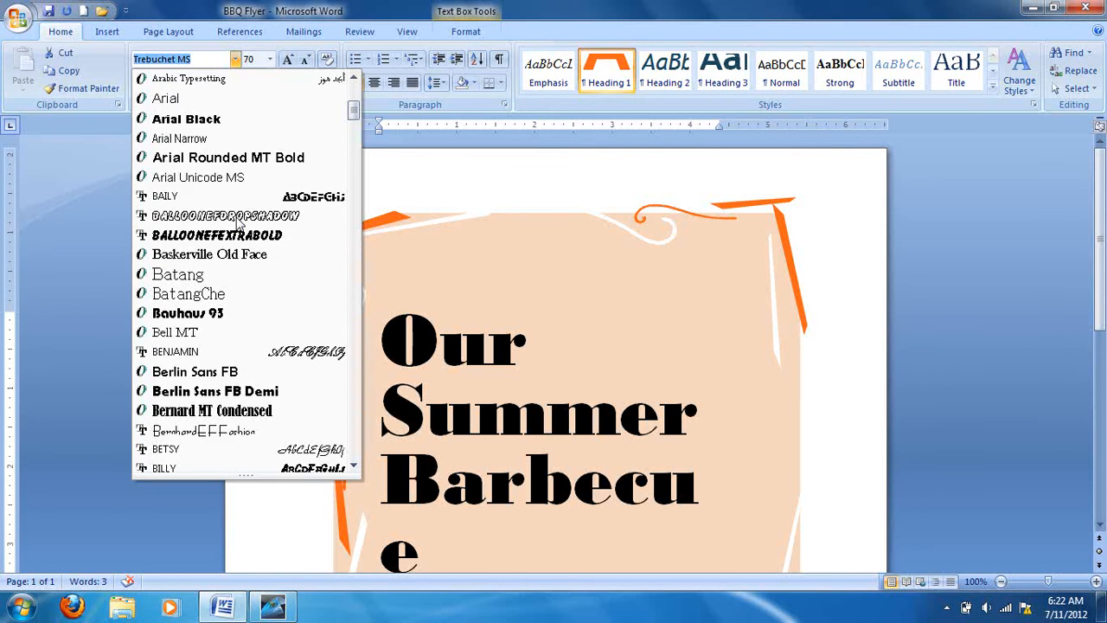
scroll(239, 223, up, 2)
scroll(239, 223, up, 1)
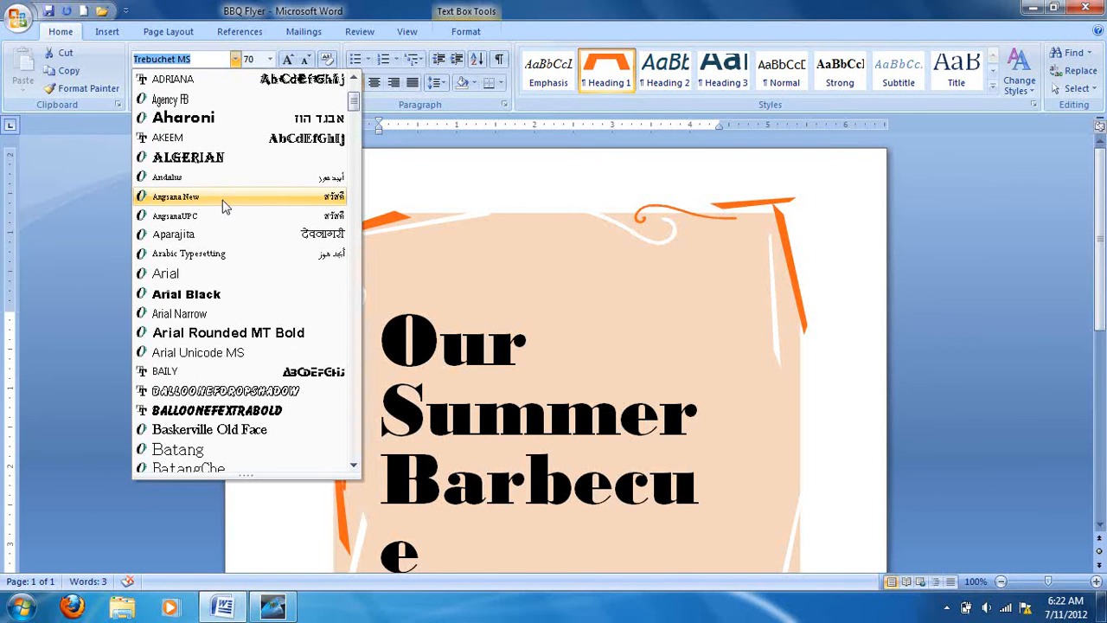
click(187, 139)
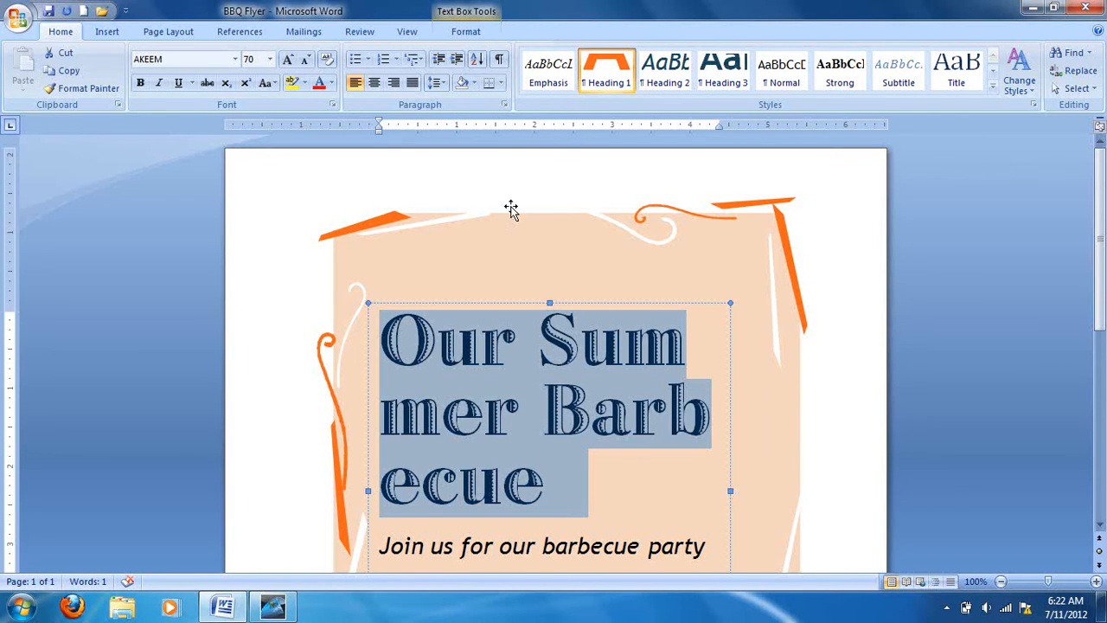
Change the font of the invitation line and the "July 4 at 3 P.M." line to Baskerville Old Face.
scroll(576, 336, down, 4)
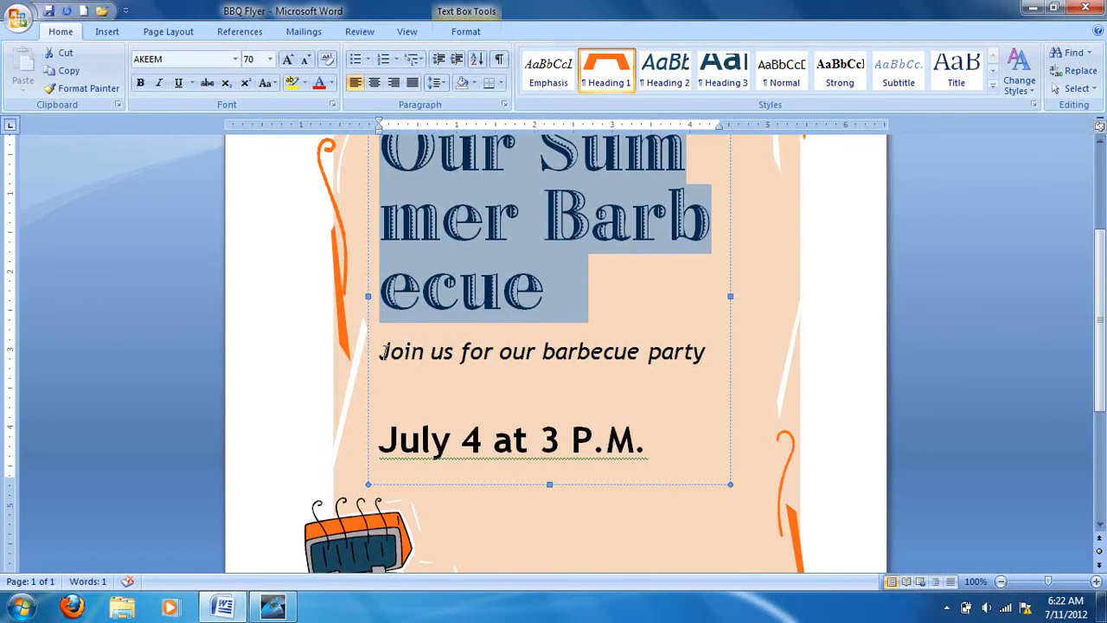
drag(380, 351, 660, 418)
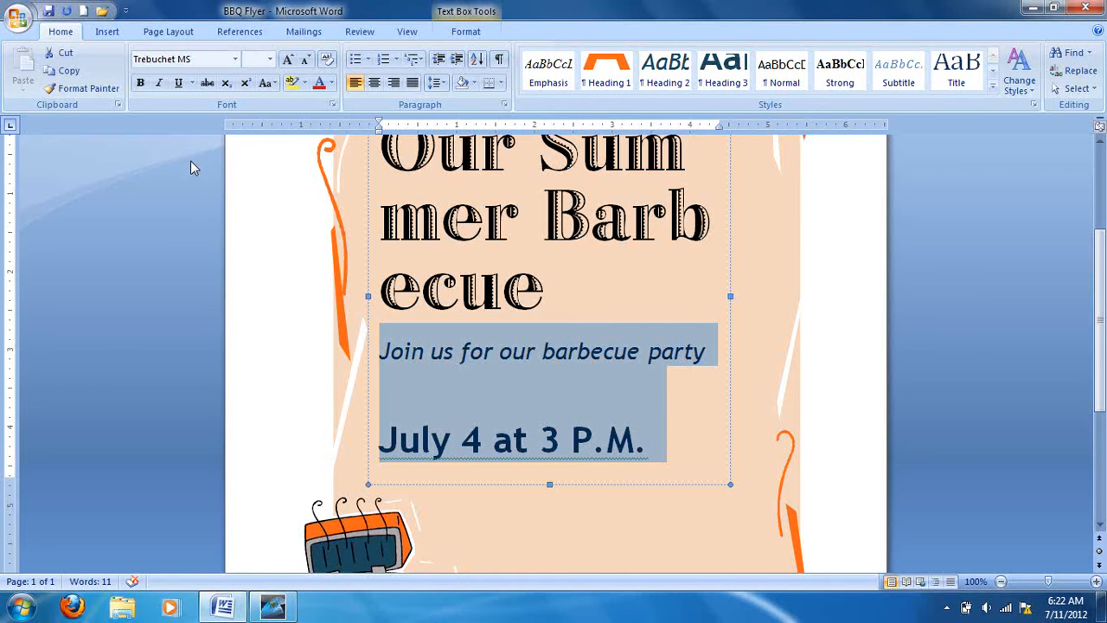
click(234, 59)
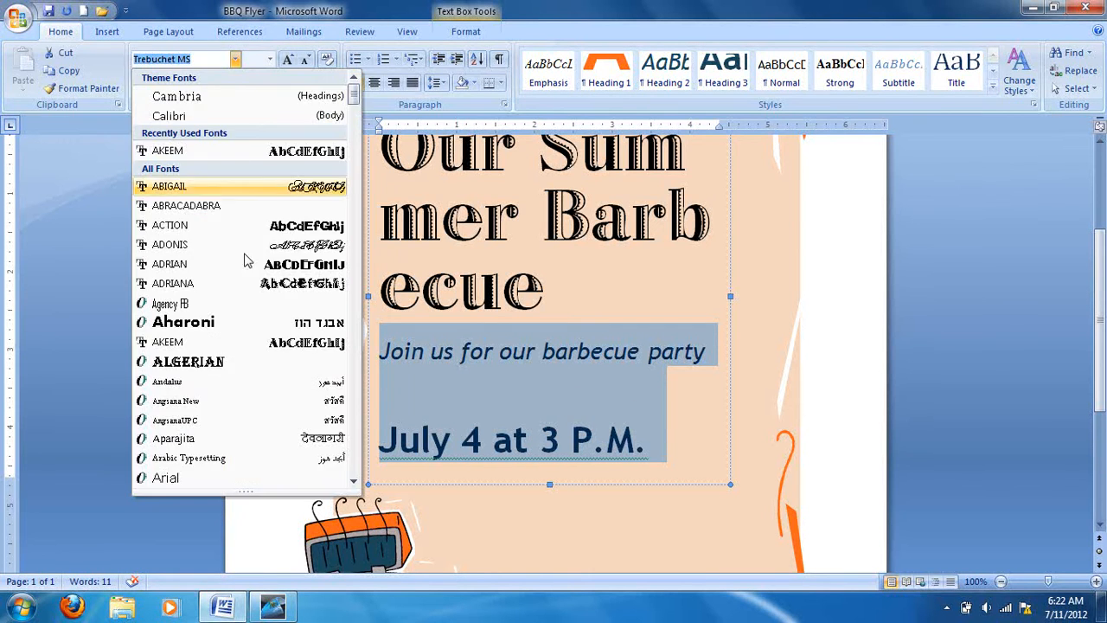
scroll(290, 365, down, 3)
scroll(281, 367, down, 1)
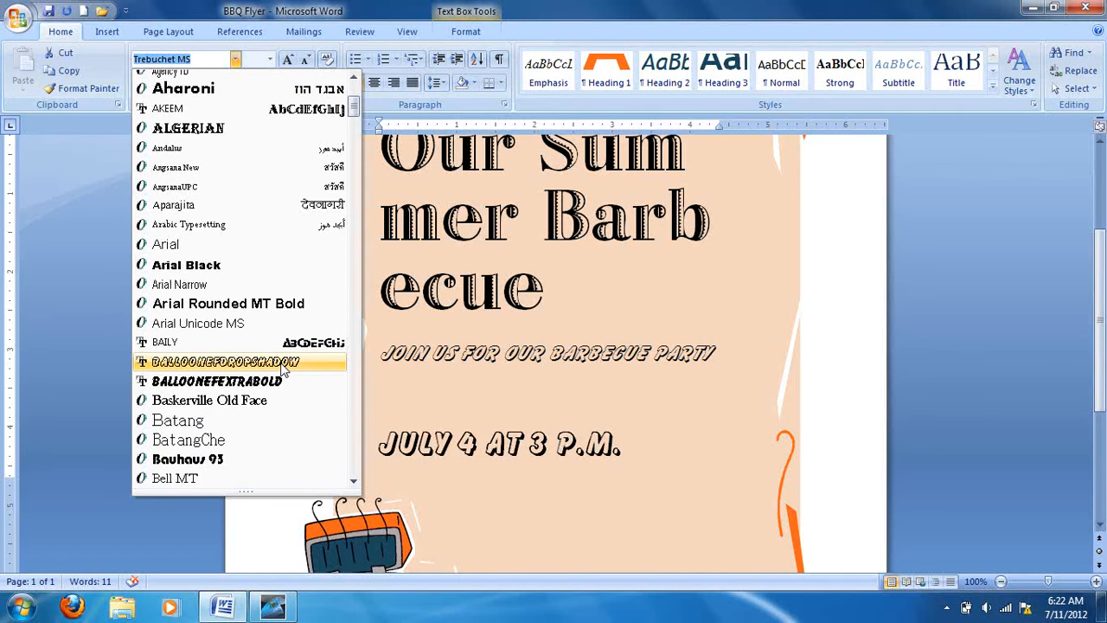
click(266, 402)
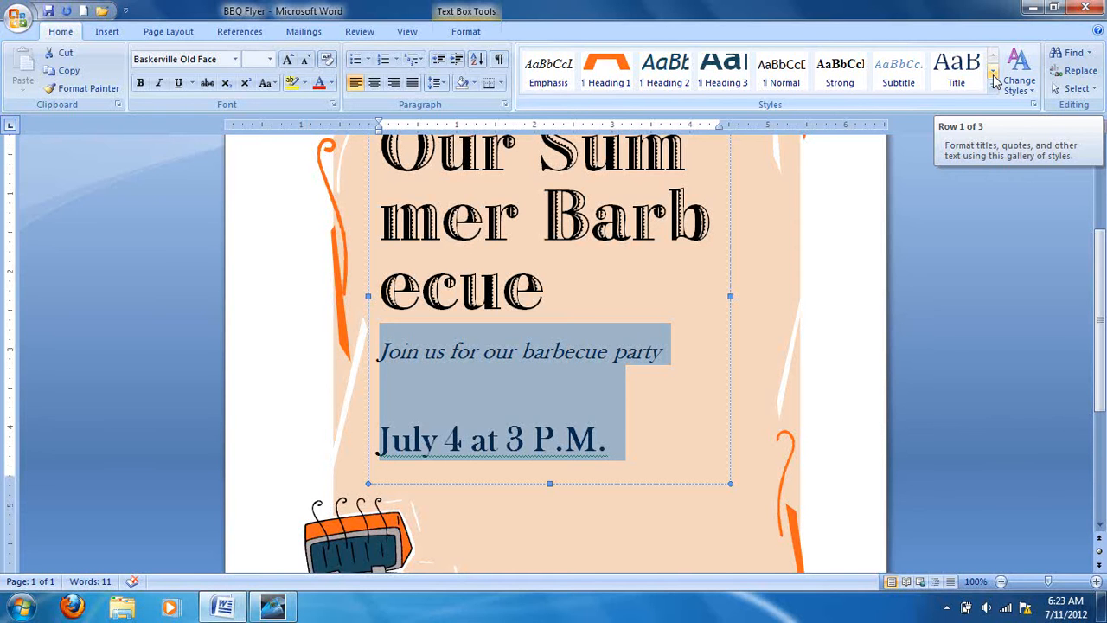
click(1031, 90)
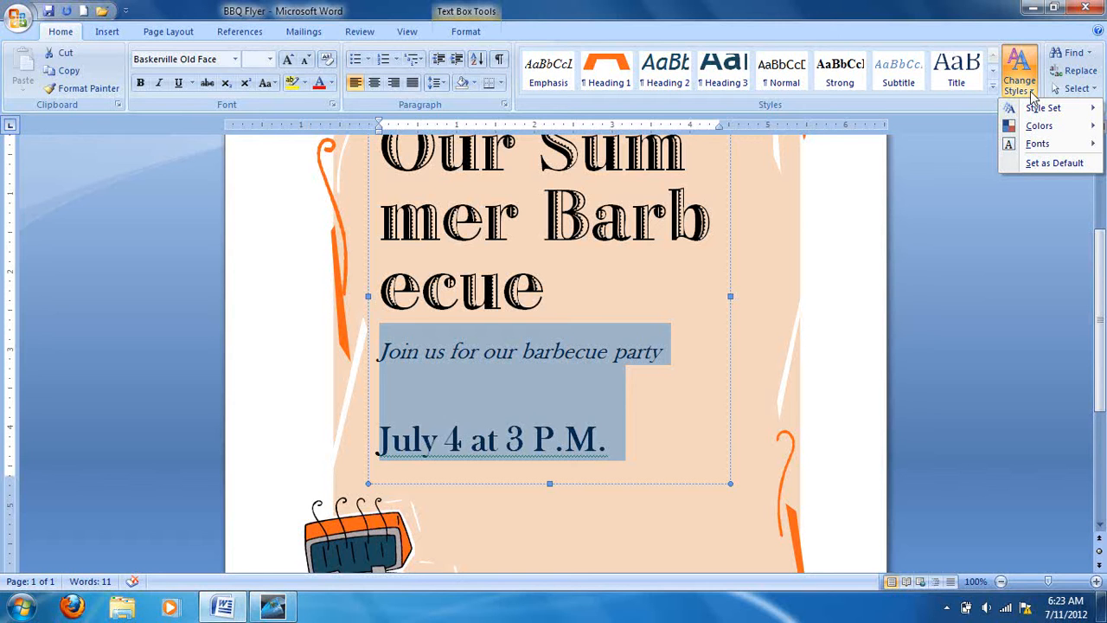
click(1038, 147)
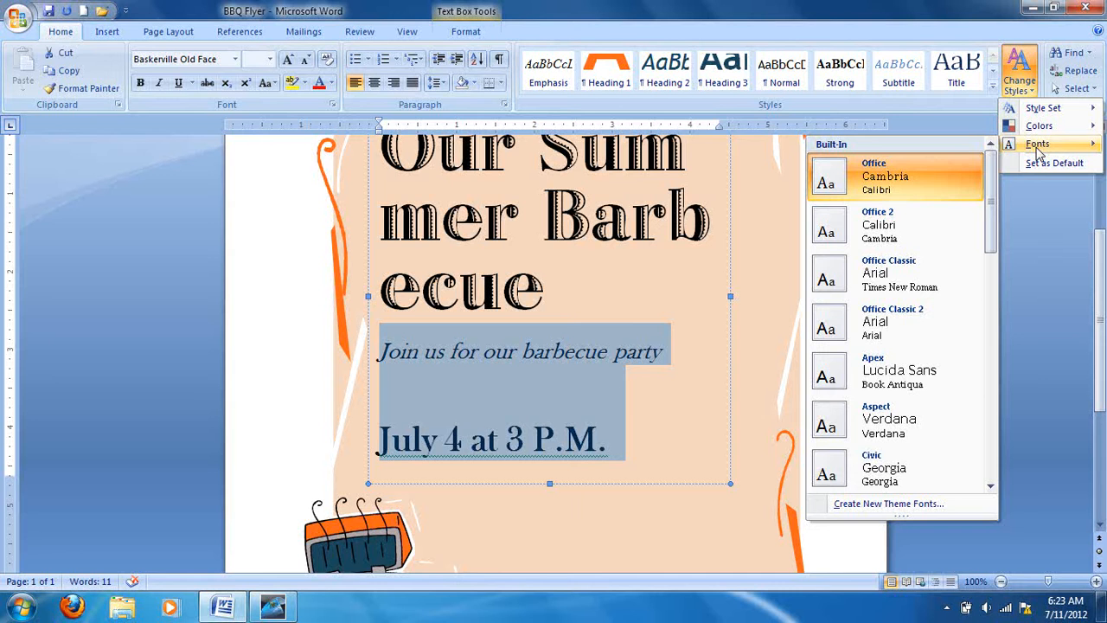
click(733, 216)
Set the font size of the title "Our Summer Barbecue" to 53.
scroll(727, 208, up, 4)
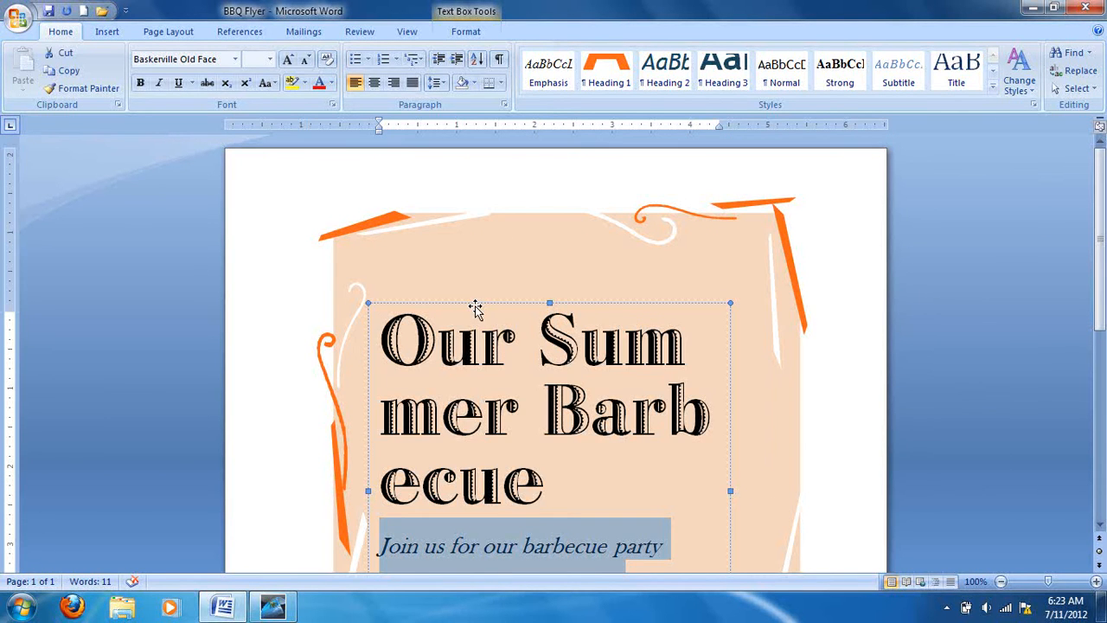
click(423, 333)
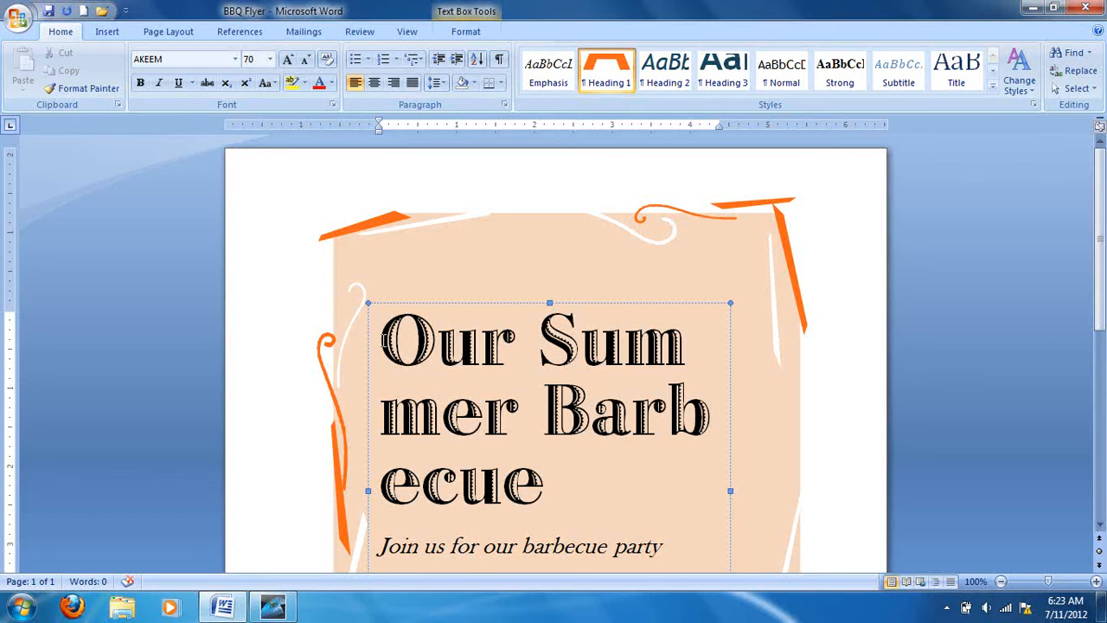
drag(384, 340, 545, 493)
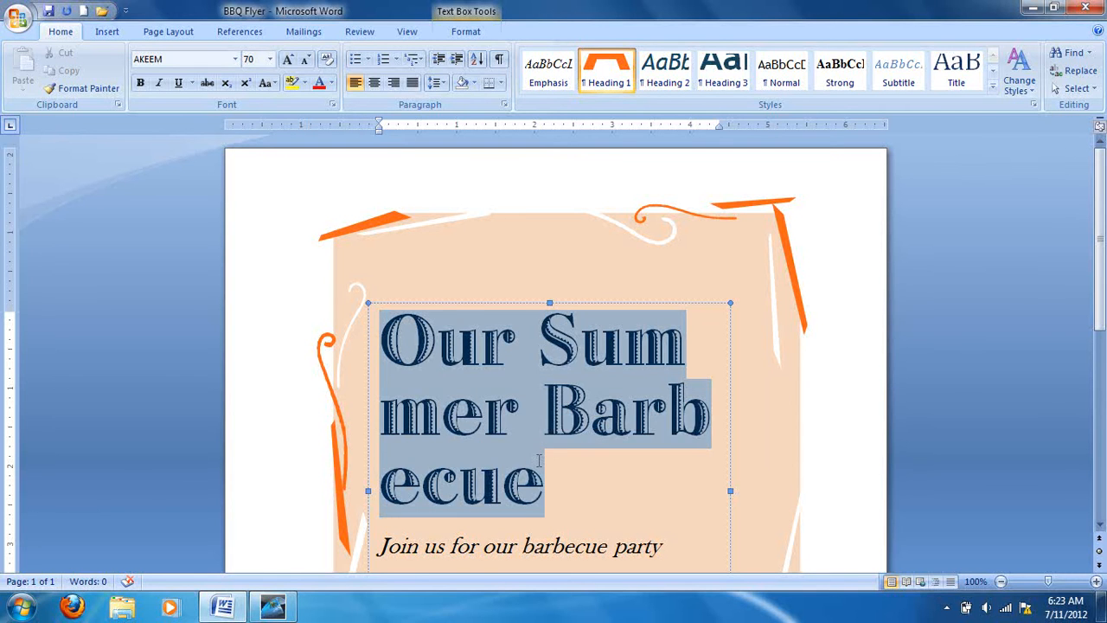
click(261, 58)
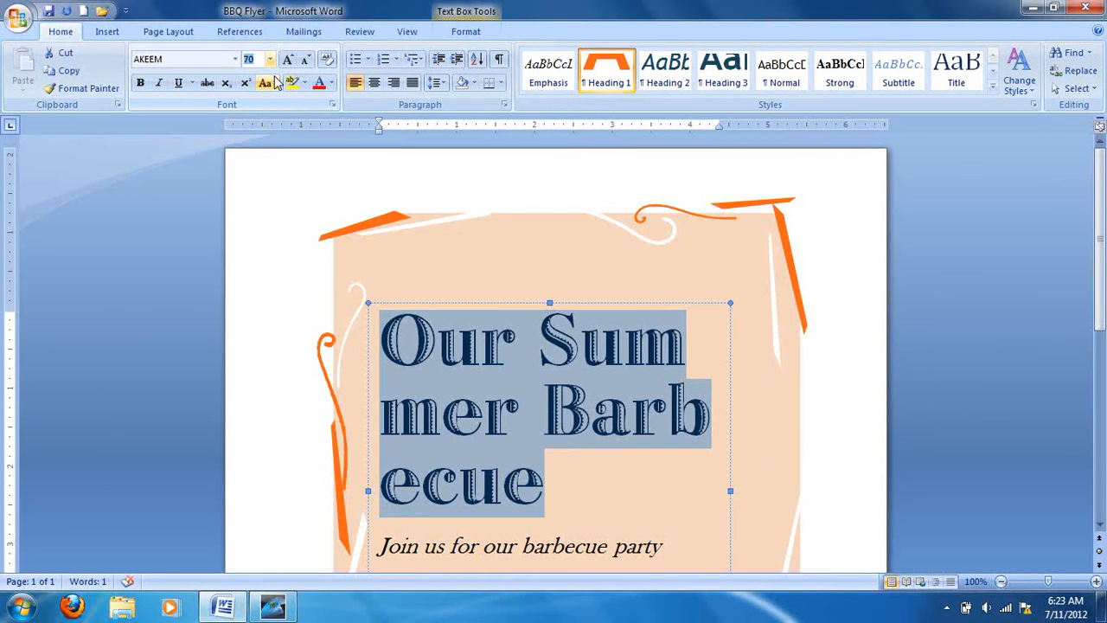
key(Left)
text(53)
key(Delete)
key(Delete)
key(Return)
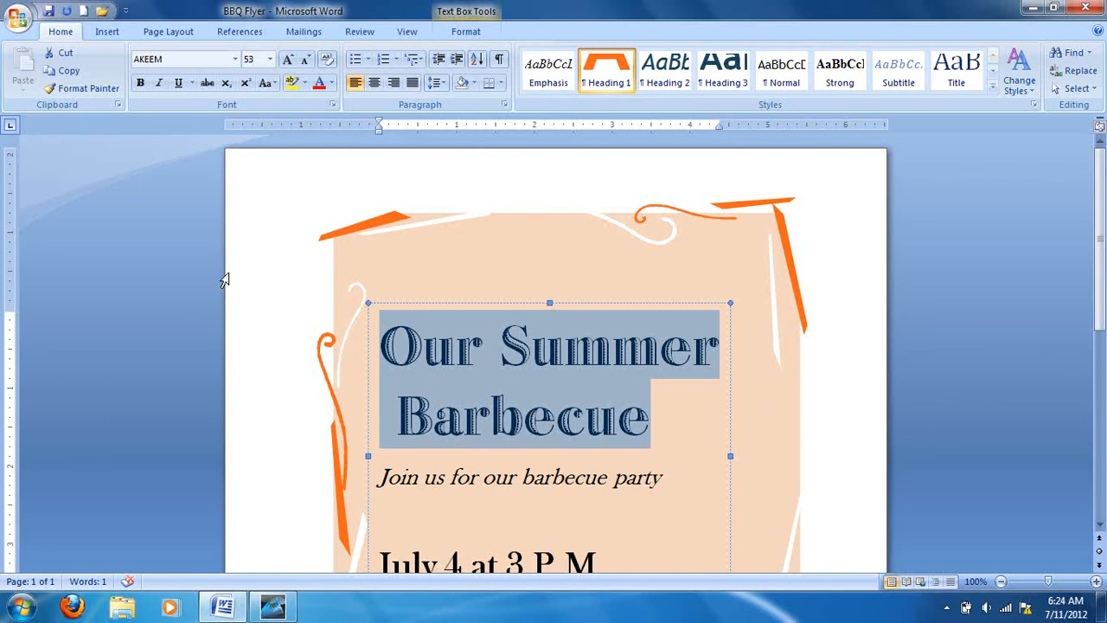
click(441, 526)
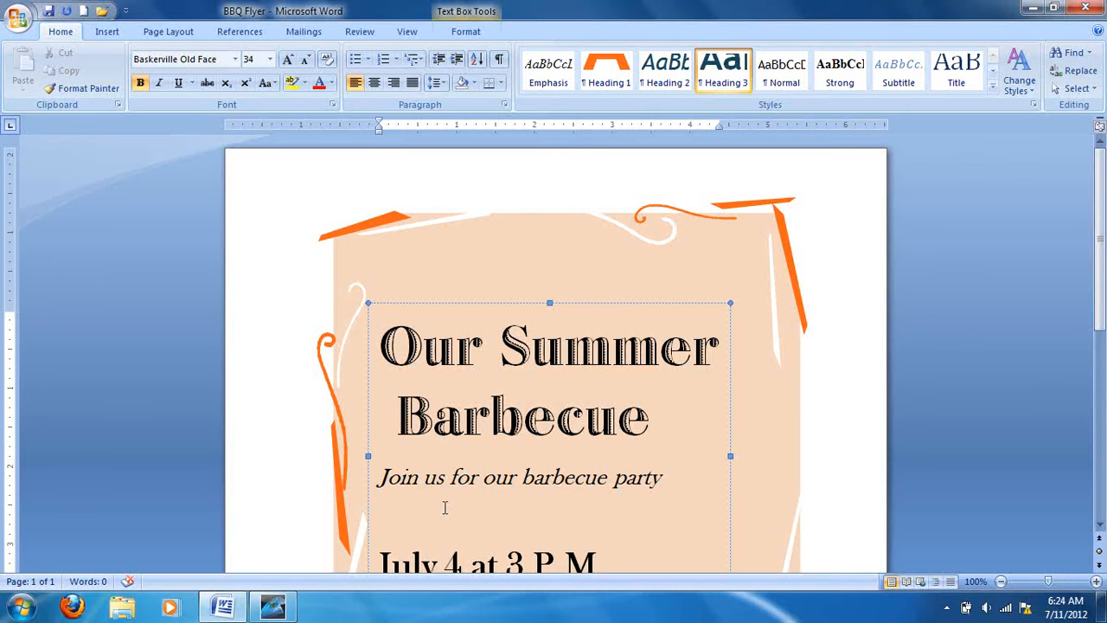
Set the font size of the line "Join us for our barbecue party" to 28.
scroll(415, 495, down, 1)
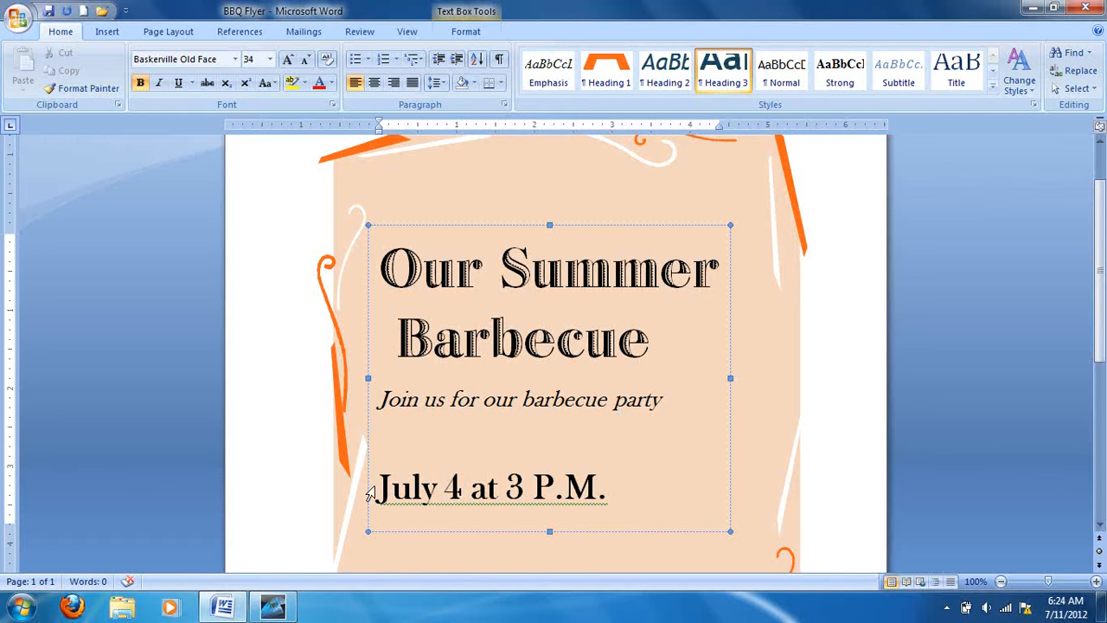
drag(379, 399, 661, 400)
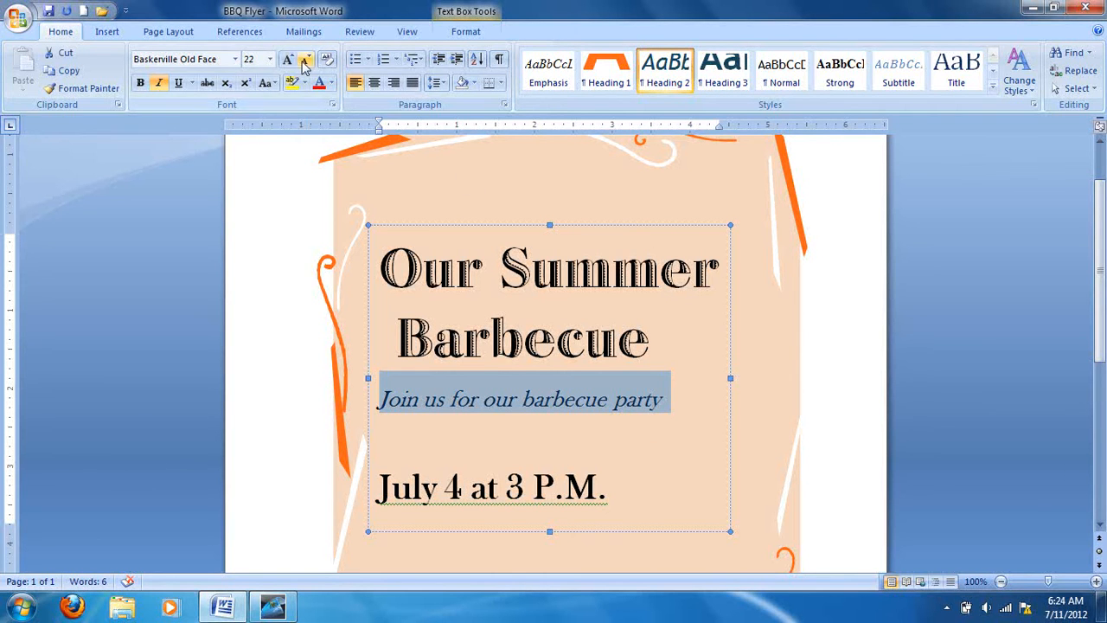
click(270, 59)
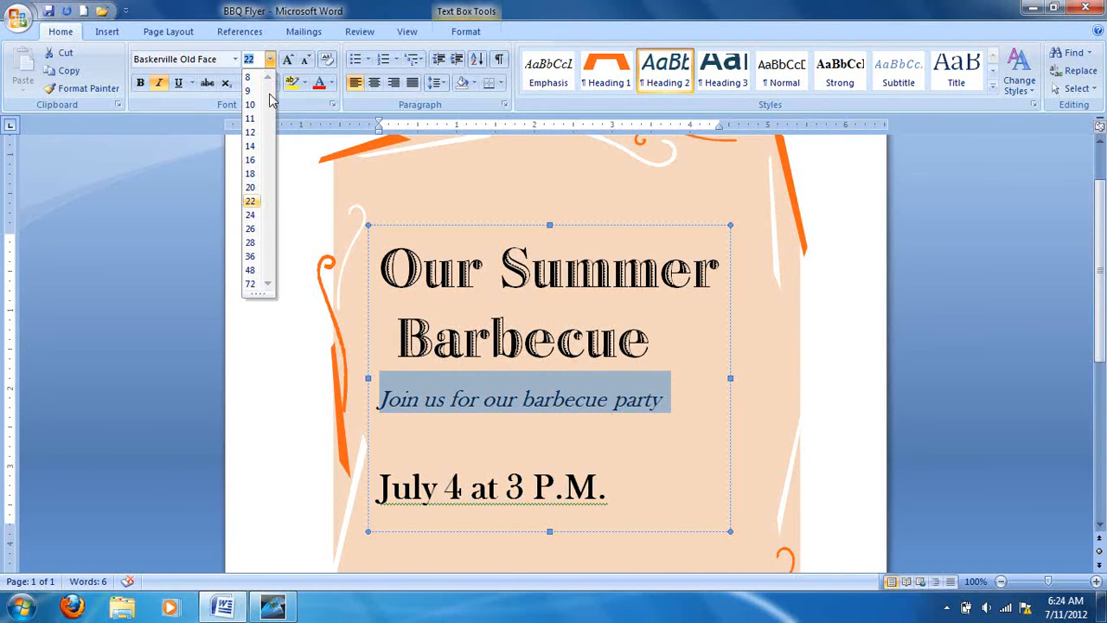
click(250, 242)
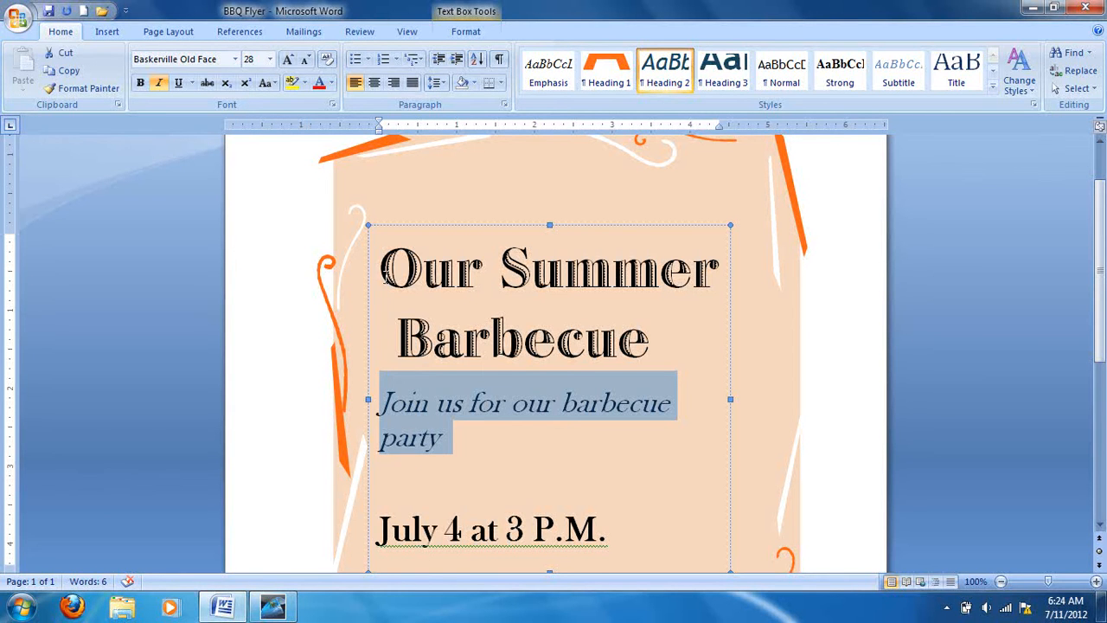
Set the font size of the date and time line "July 4 at 3 P.M." to 36.
scroll(383, 271, down, 2)
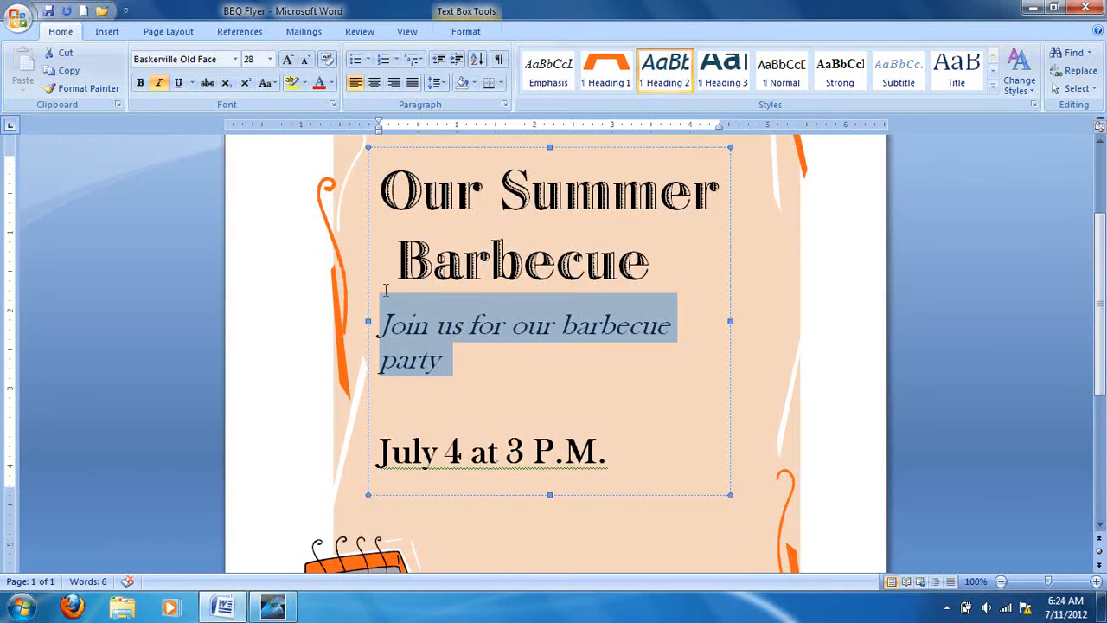
drag(381, 436, 614, 456)
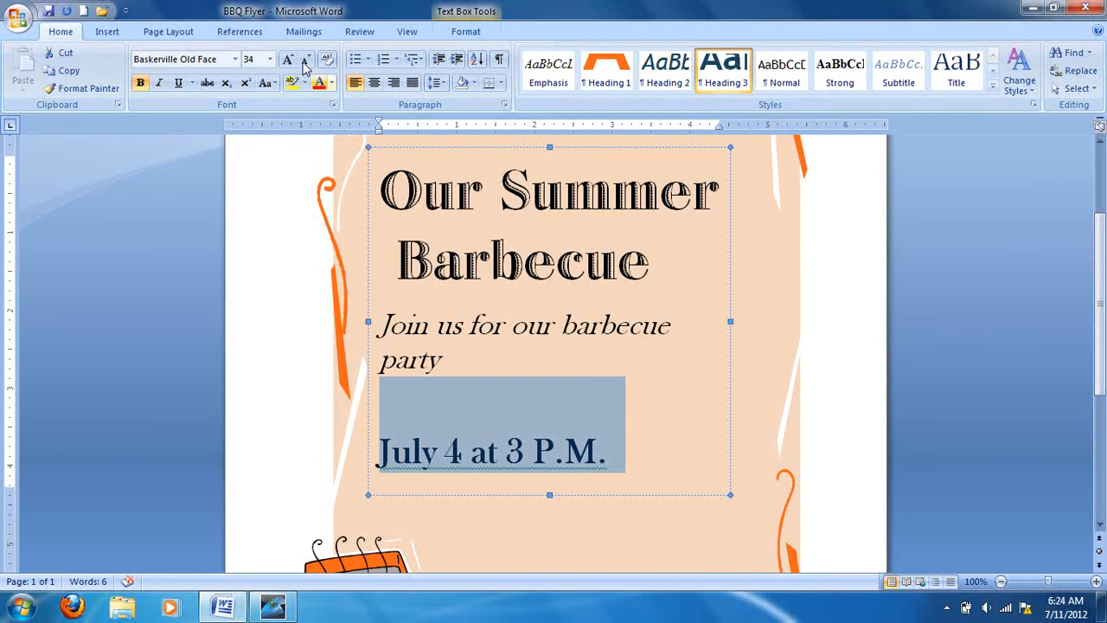
click(269, 60)
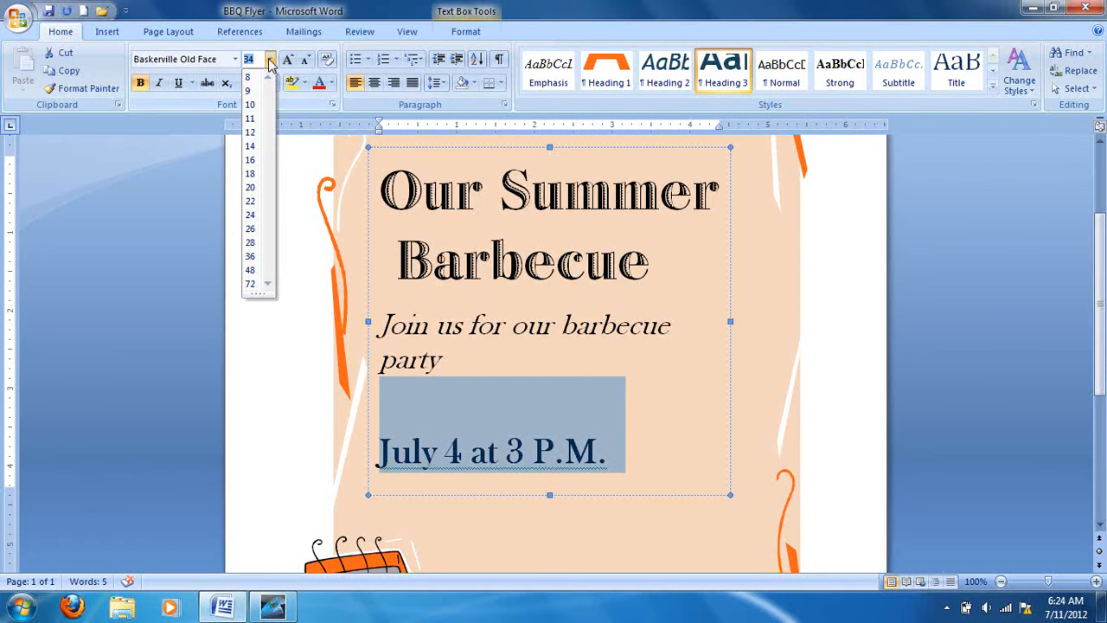
click(251, 256)
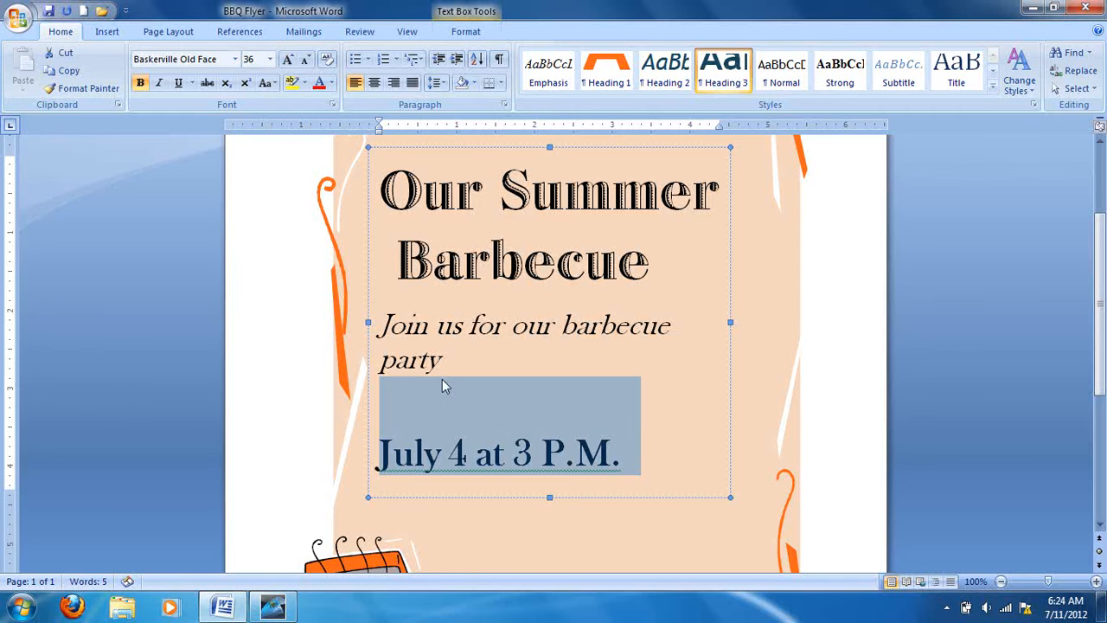
click(657, 459)
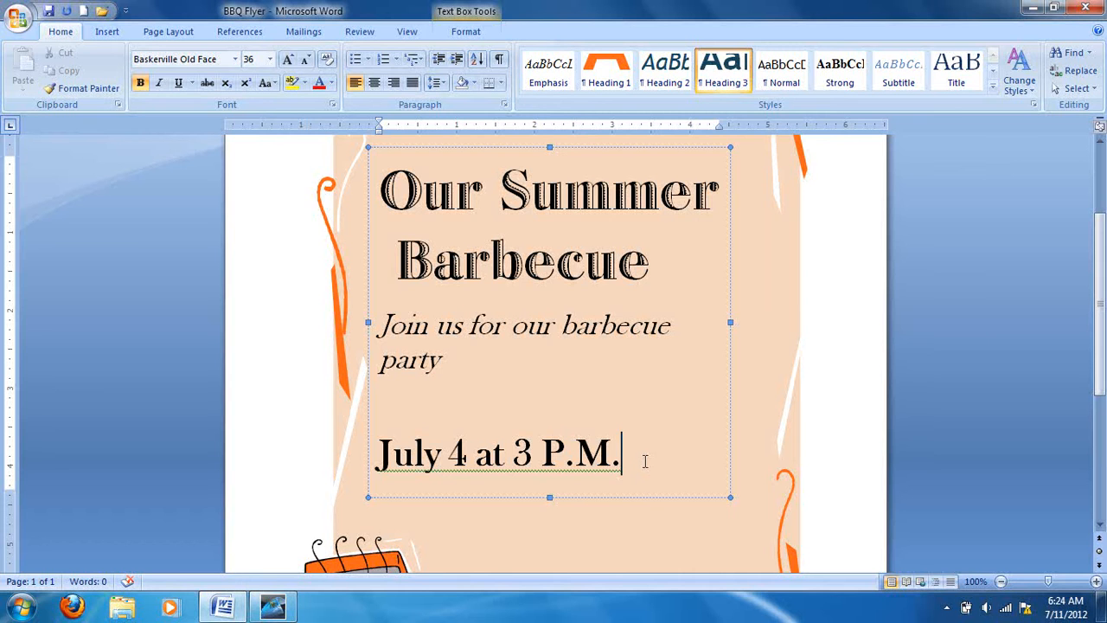
Enlarge the address and RSVP lines beside the grill picture to font size 20.
scroll(642, 451, down, 6)
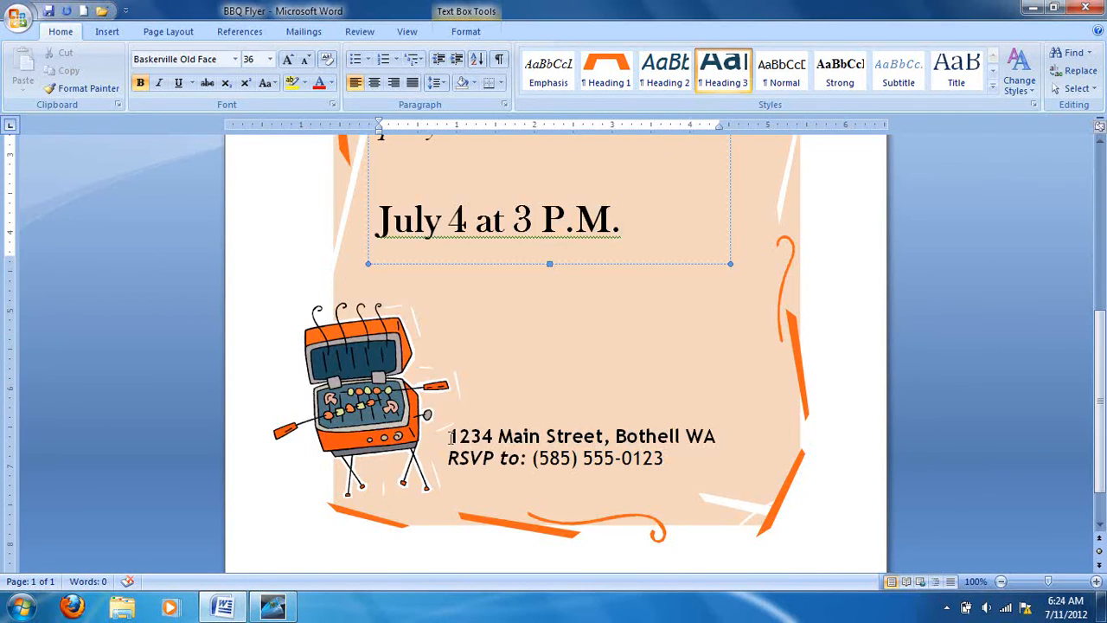
drag(447, 436, 694, 467)
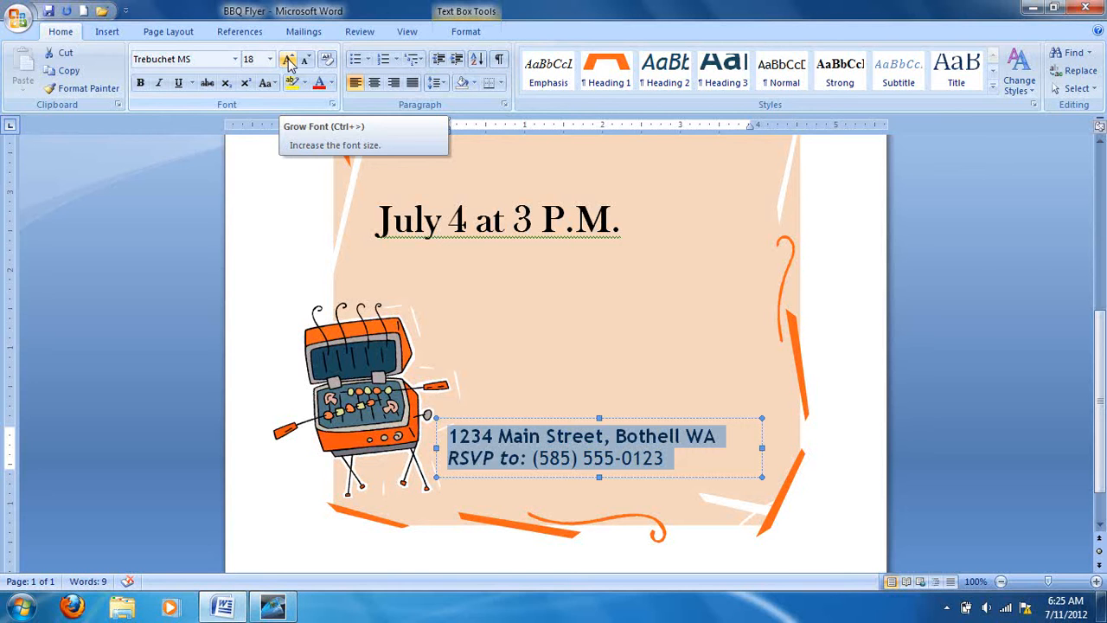
click(288, 62)
click(289, 62)
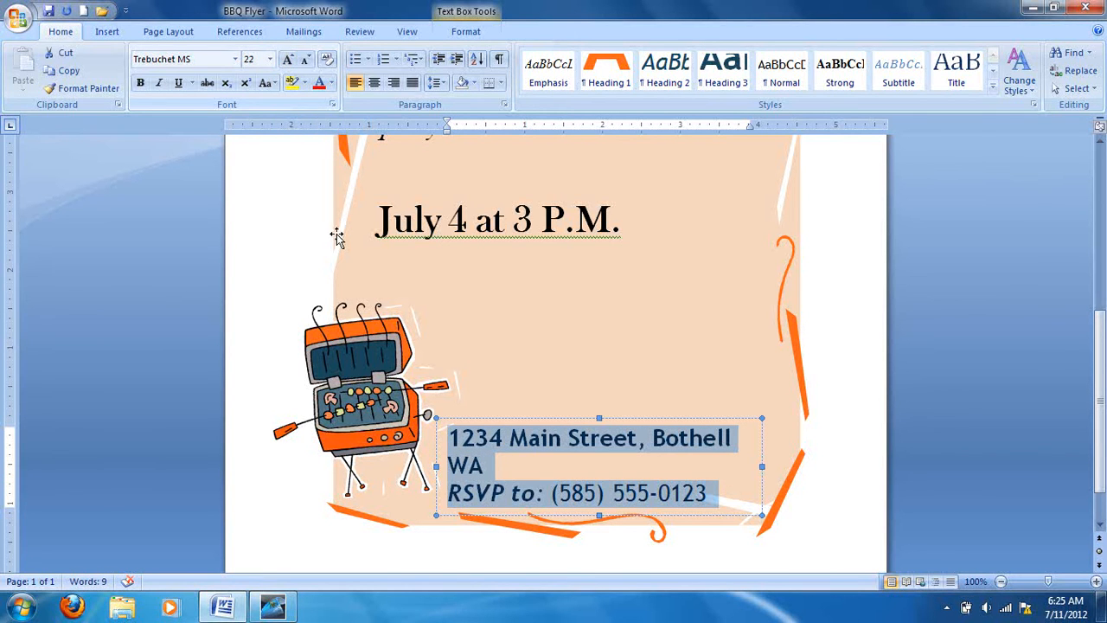
click(306, 61)
click(307, 62)
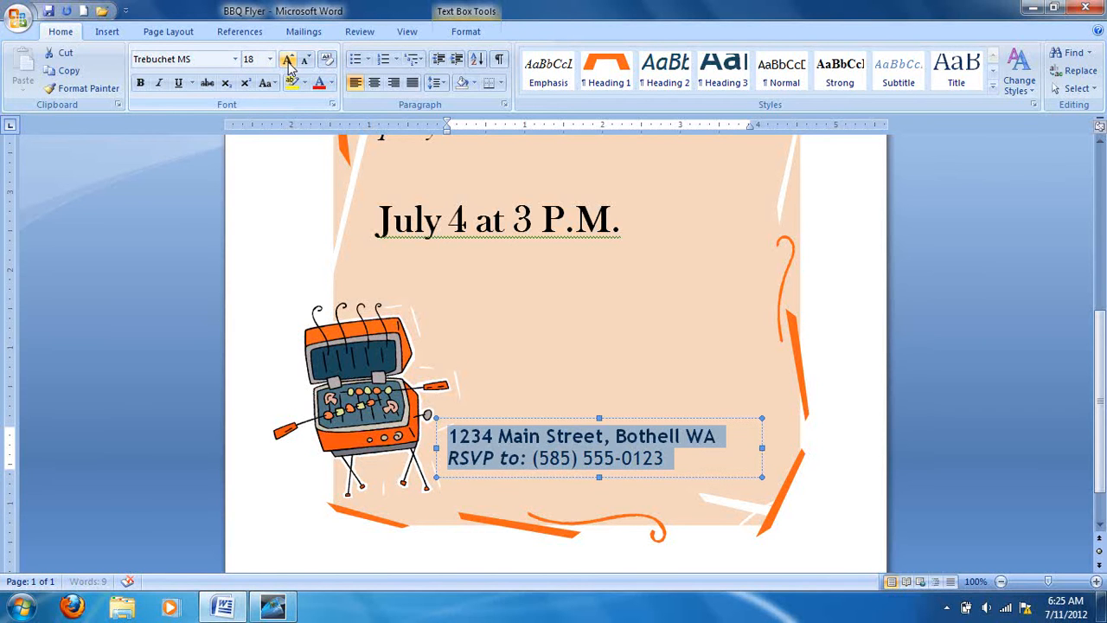
click(288, 63)
click(289, 62)
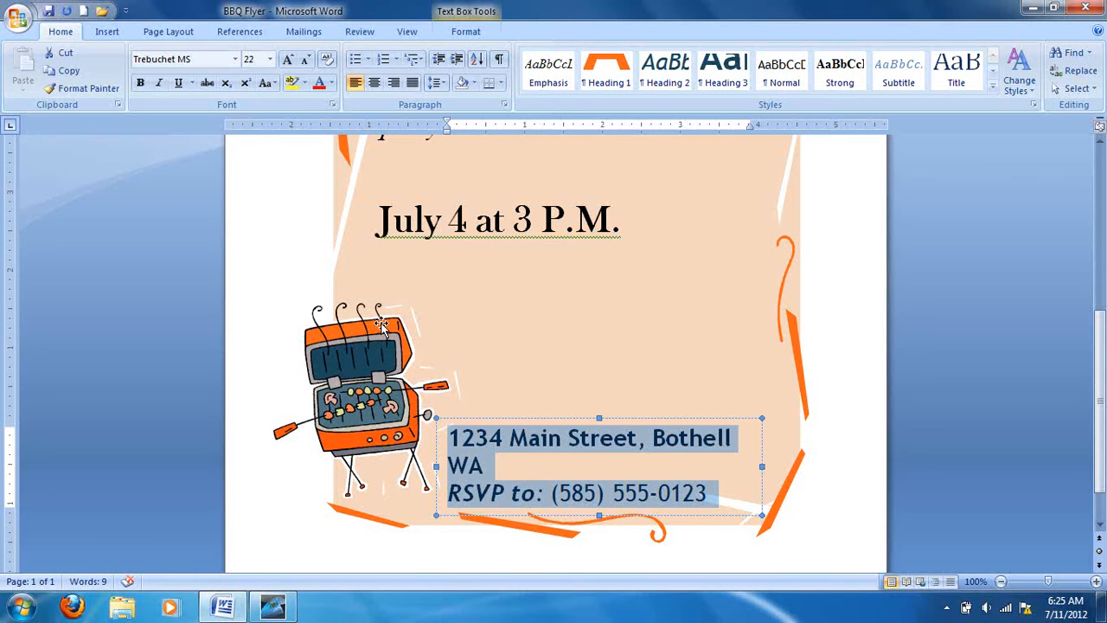
click(306, 62)
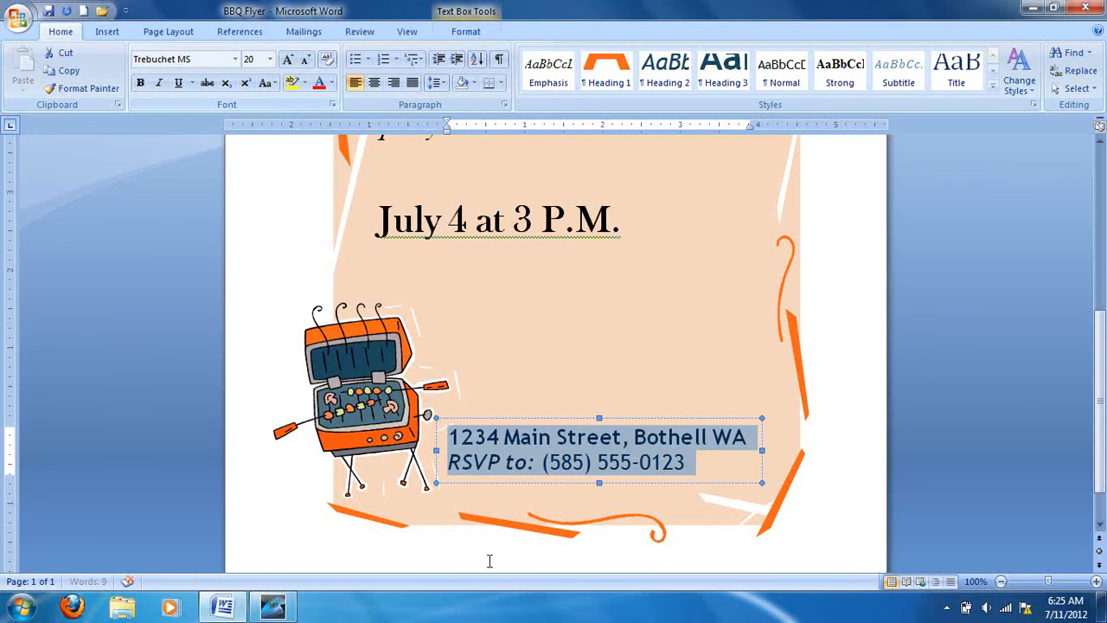
click(712, 474)
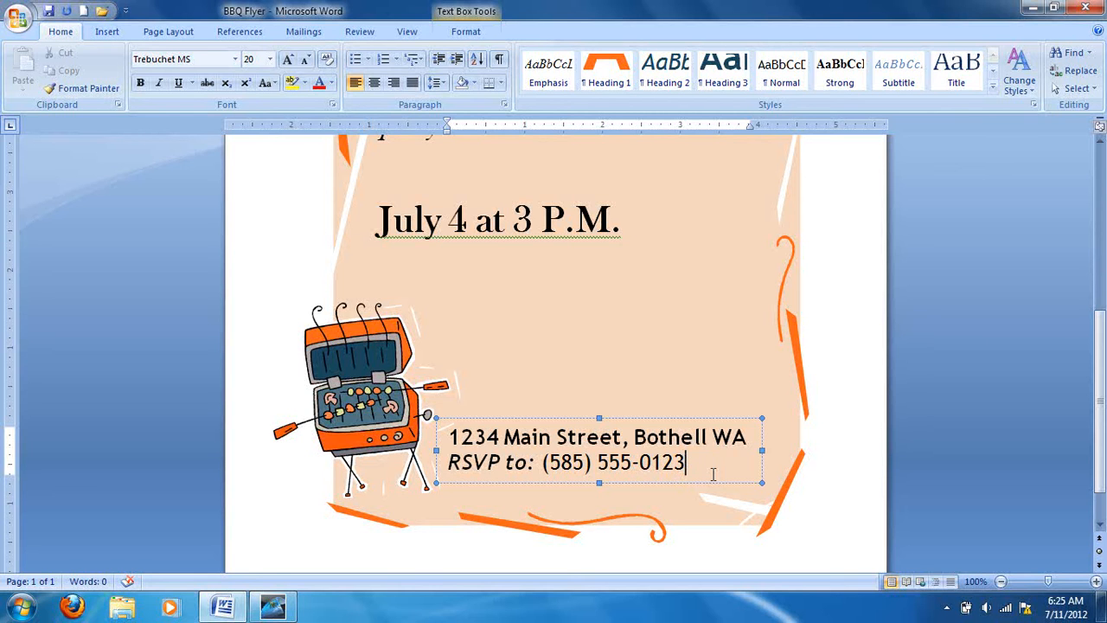
scroll(713, 473, up, 5)
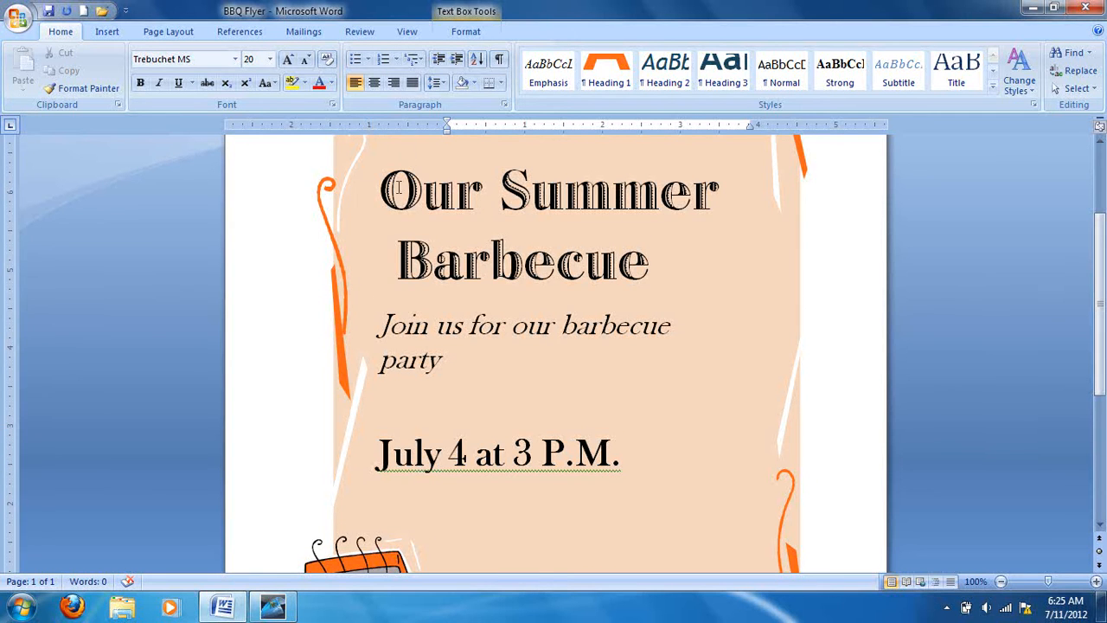
Open the custom font colors for the title "Our Summer Barbecue" and pick a medium green shade.
drag(385, 200, 647, 257)
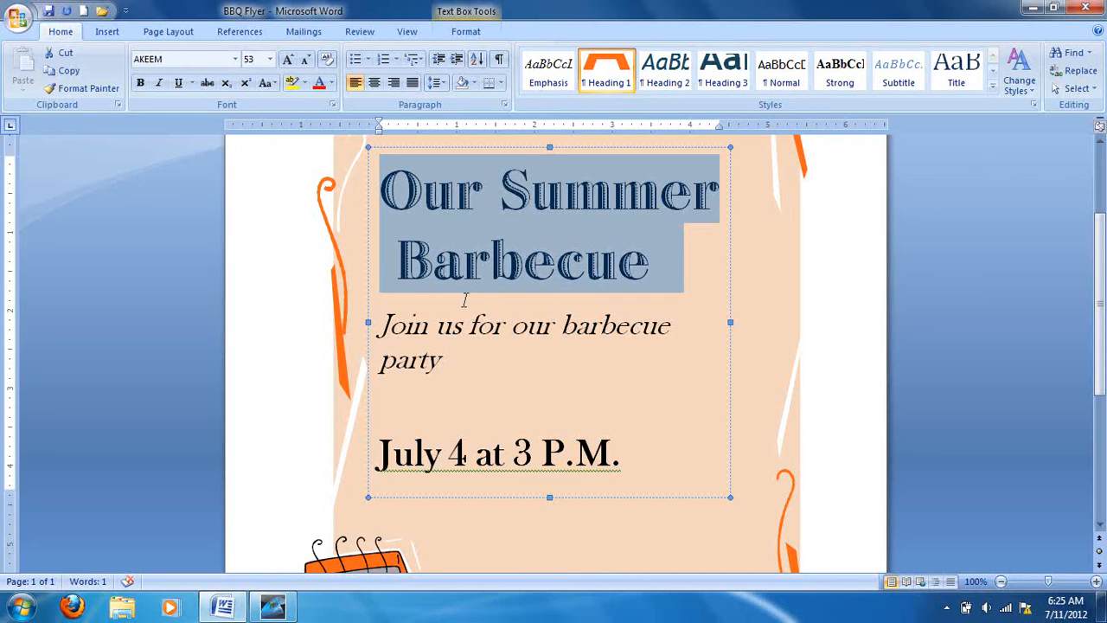
click(332, 83)
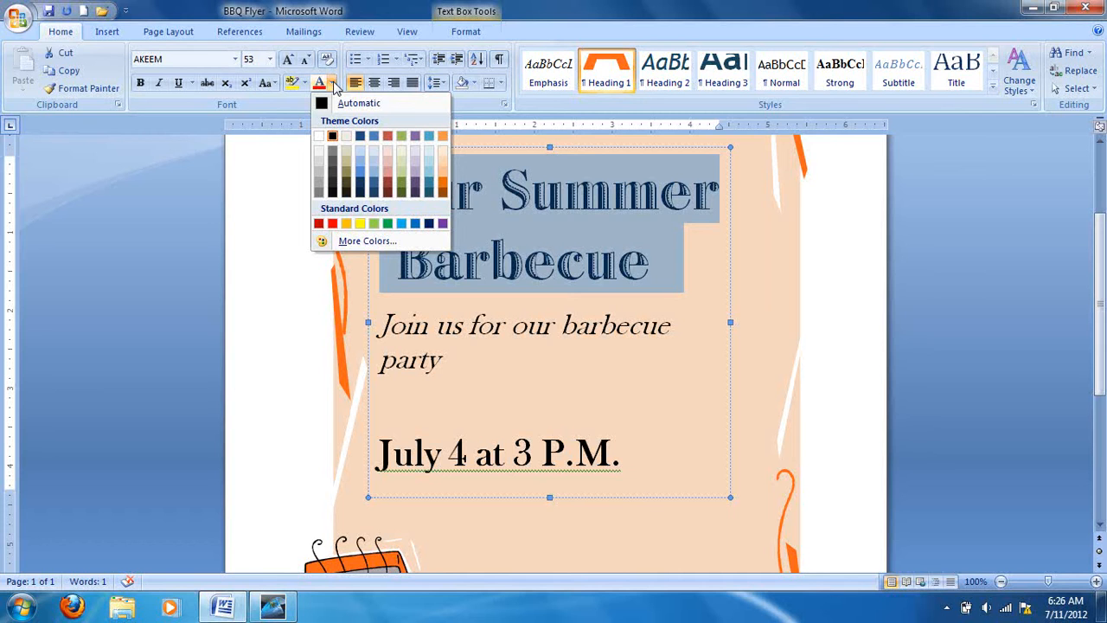
click(367, 241)
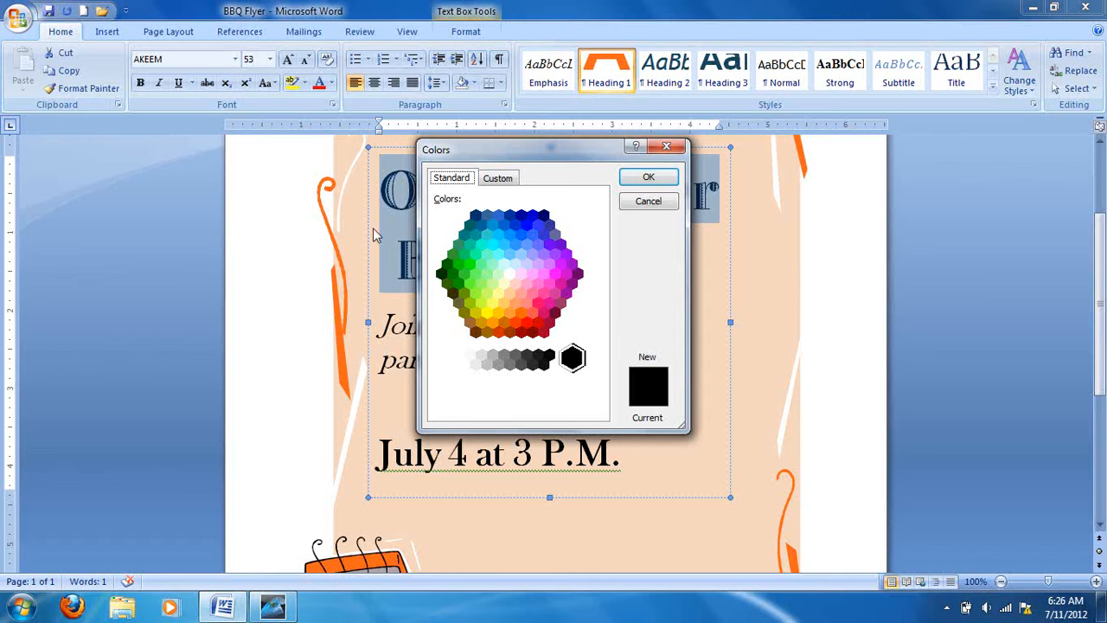
click(499, 180)
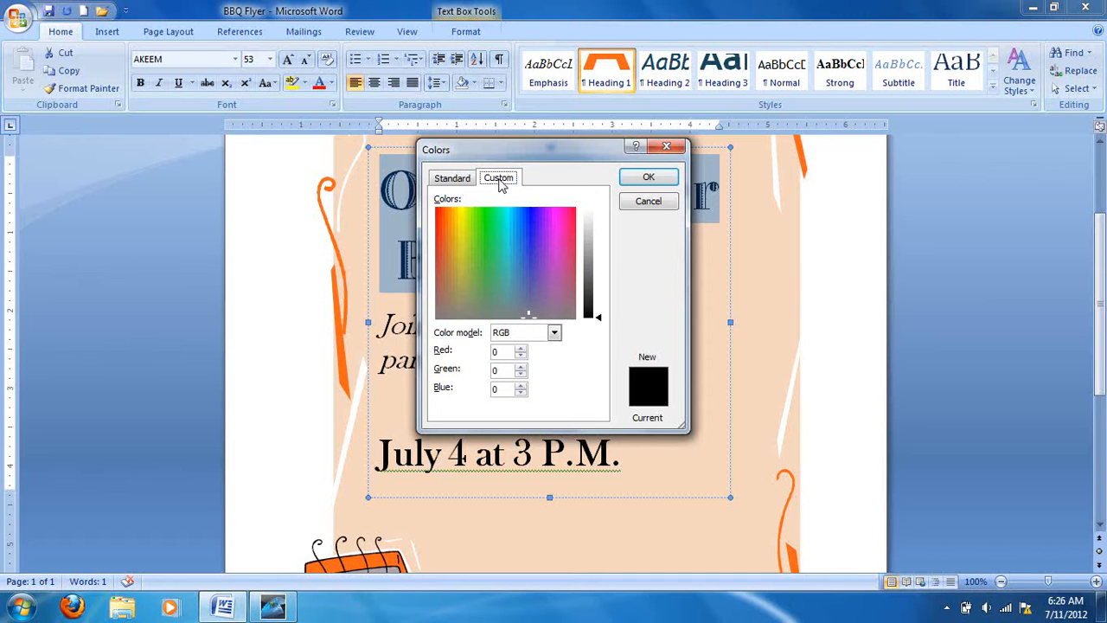
click(487, 250)
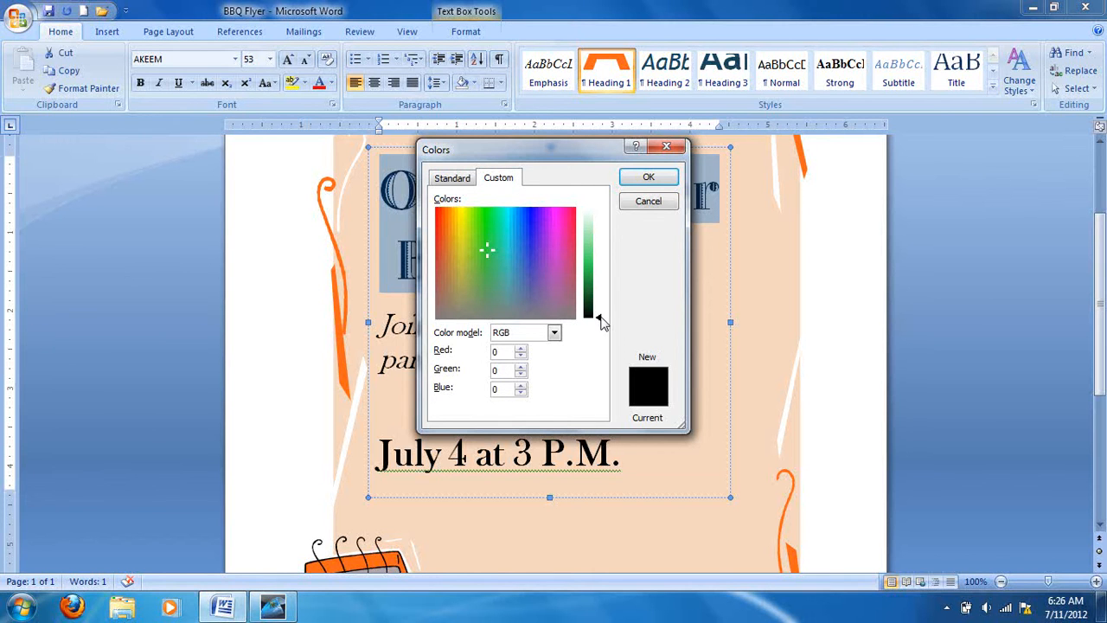
drag(599, 322, 599, 264)
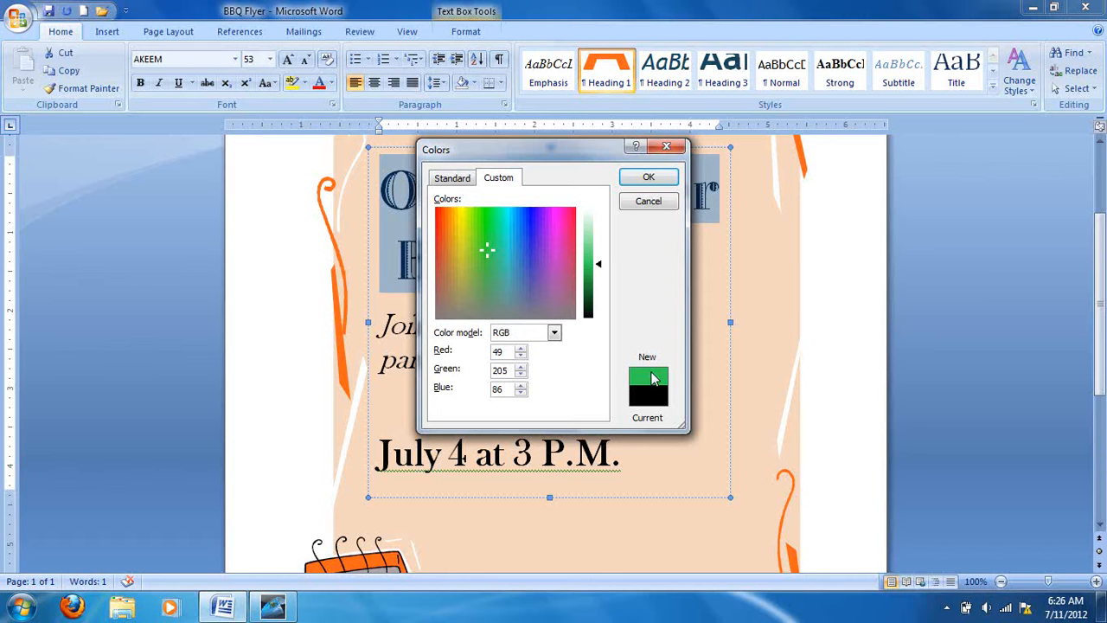
Set the title's custom font color to RGB 250, 101, 27 and apply it.
click(510, 350)
drag(510, 350, 491, 351)
text(250)
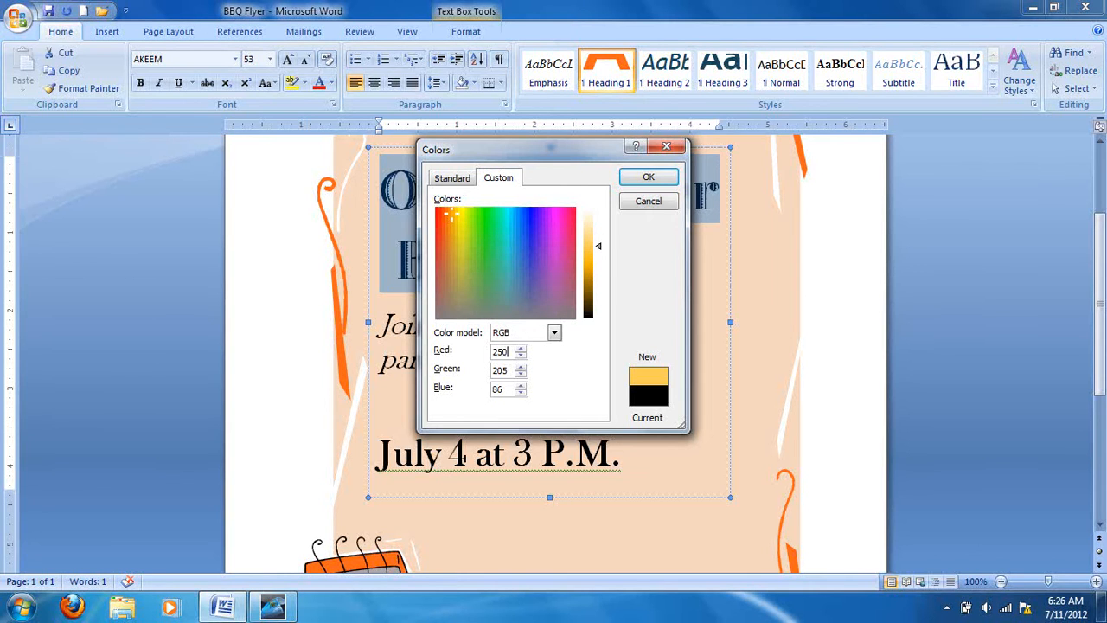
drag(511, 370, 399, 379)
text(101)
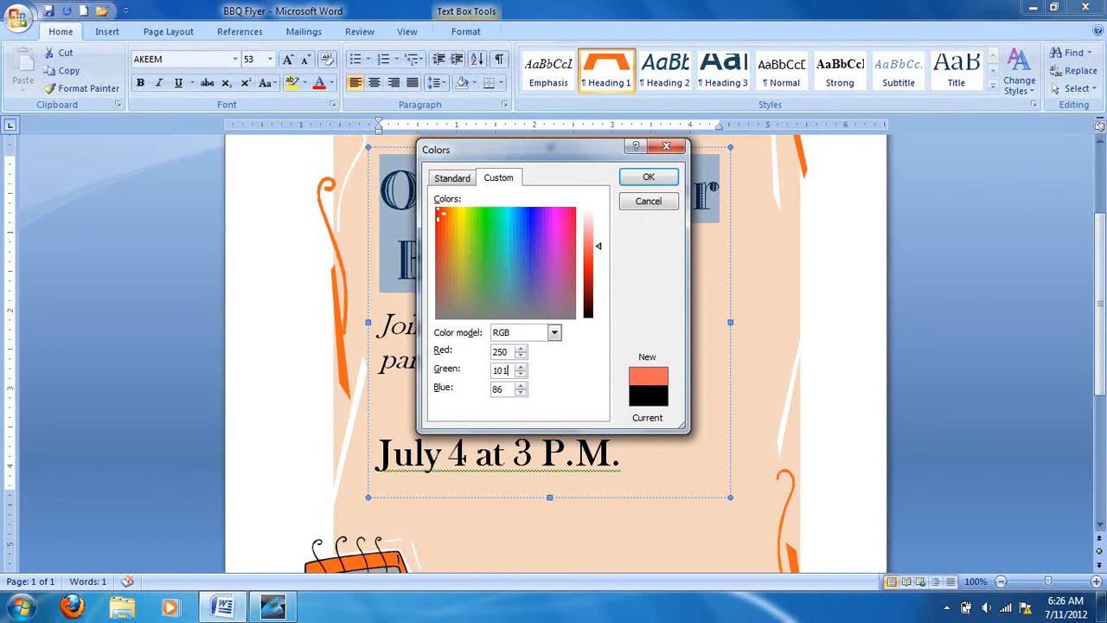
drag(509, 388, 490, 394)
text(27)
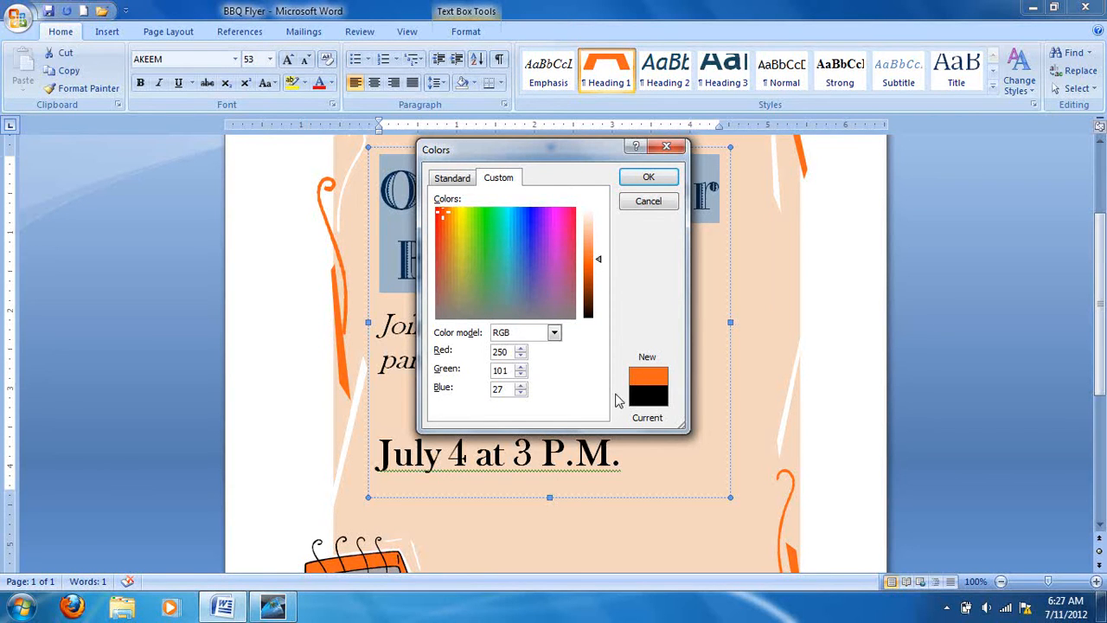
click(651, 178)
click(482, 351)
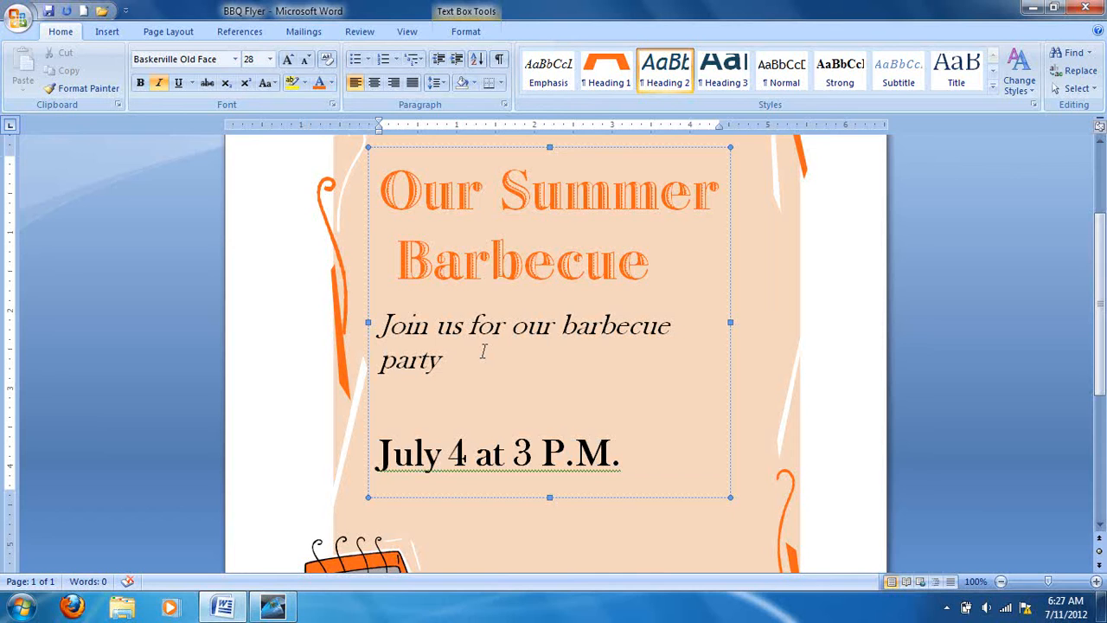
Color the lines "Join us for our barbecue party" and "July 4 at 3 P.M." with the custom RGB font color 27, 72, 92.
scroll(377, 301, down, 1)
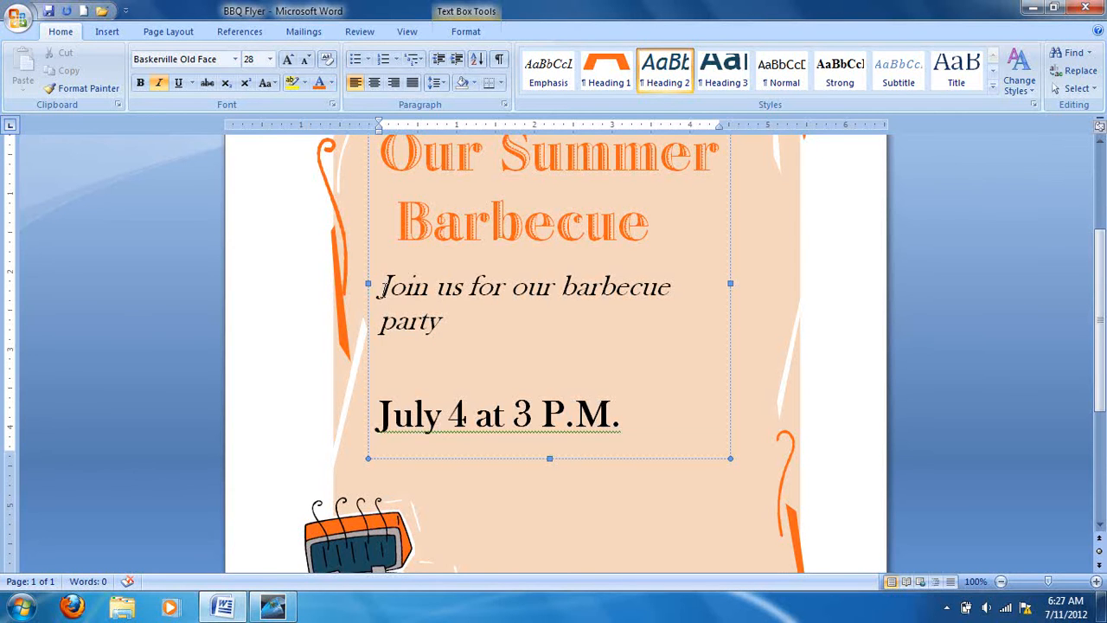
drag(382, 286, 628, 447)
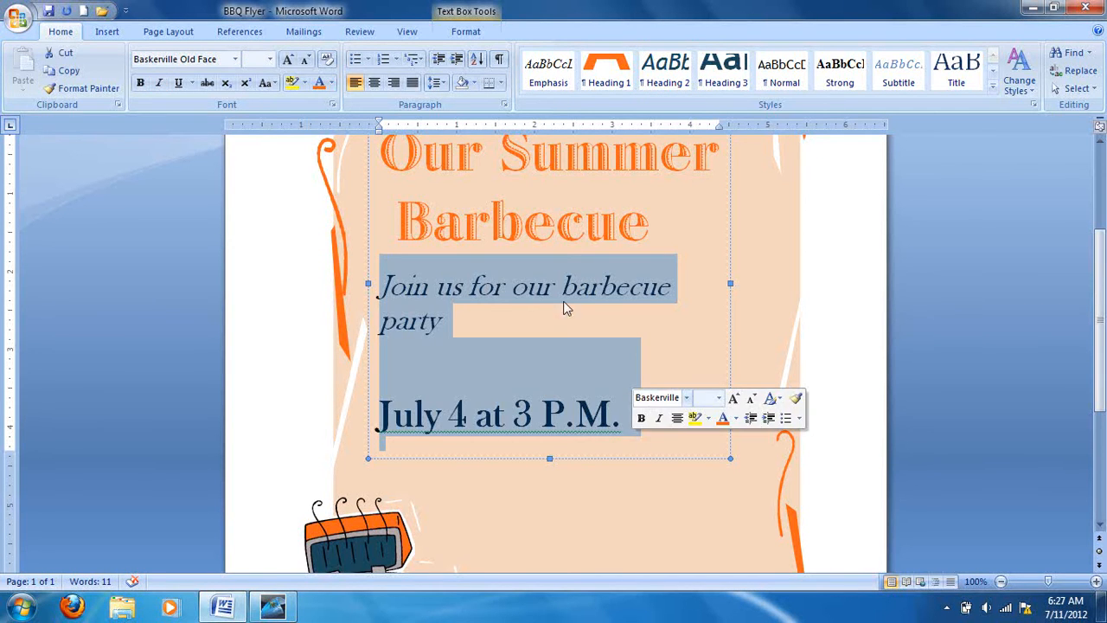
click(332, 82)
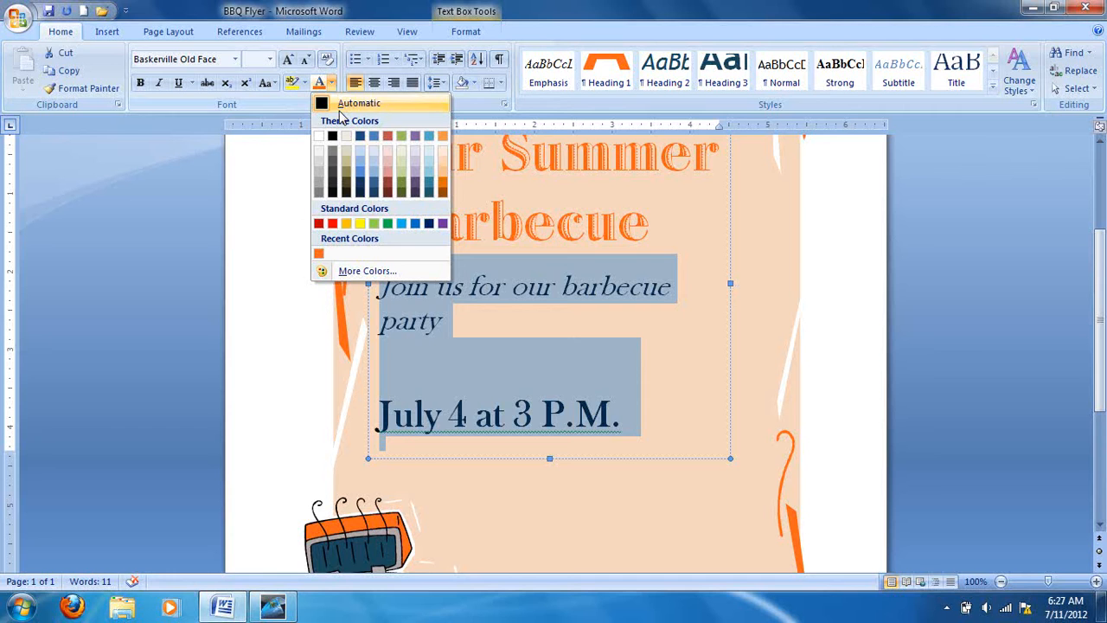
click(349, 274)
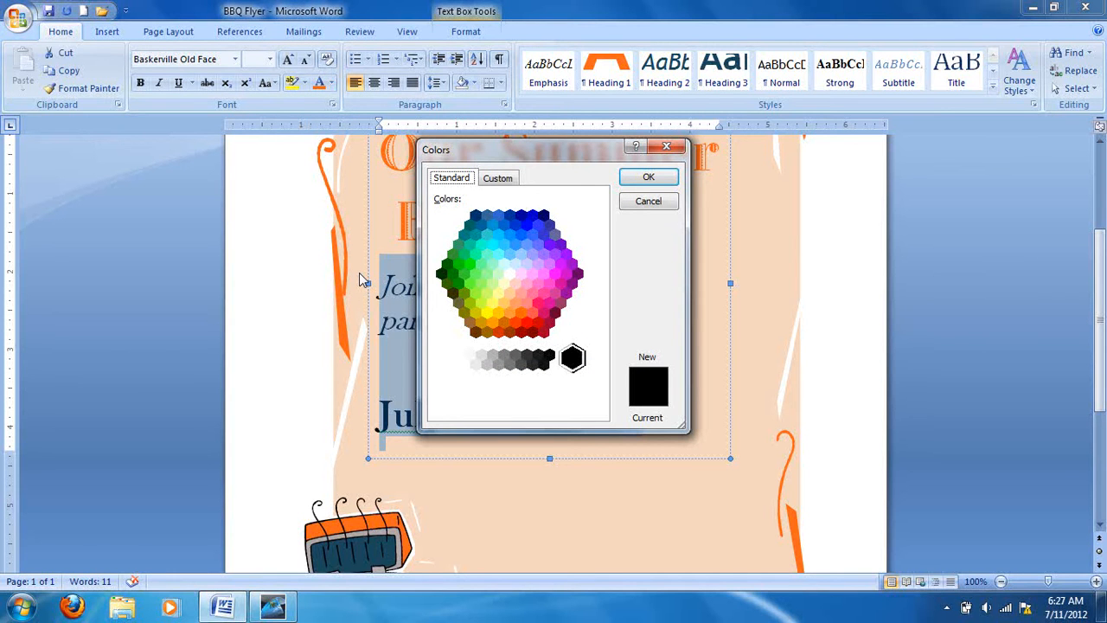
click(502, 179)
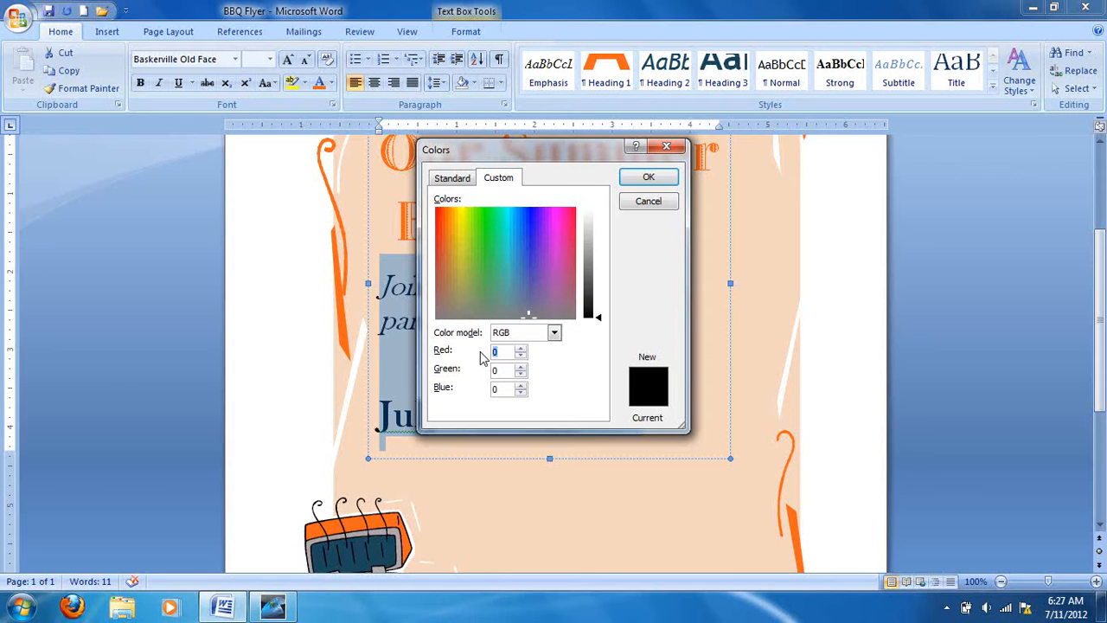
text(27)
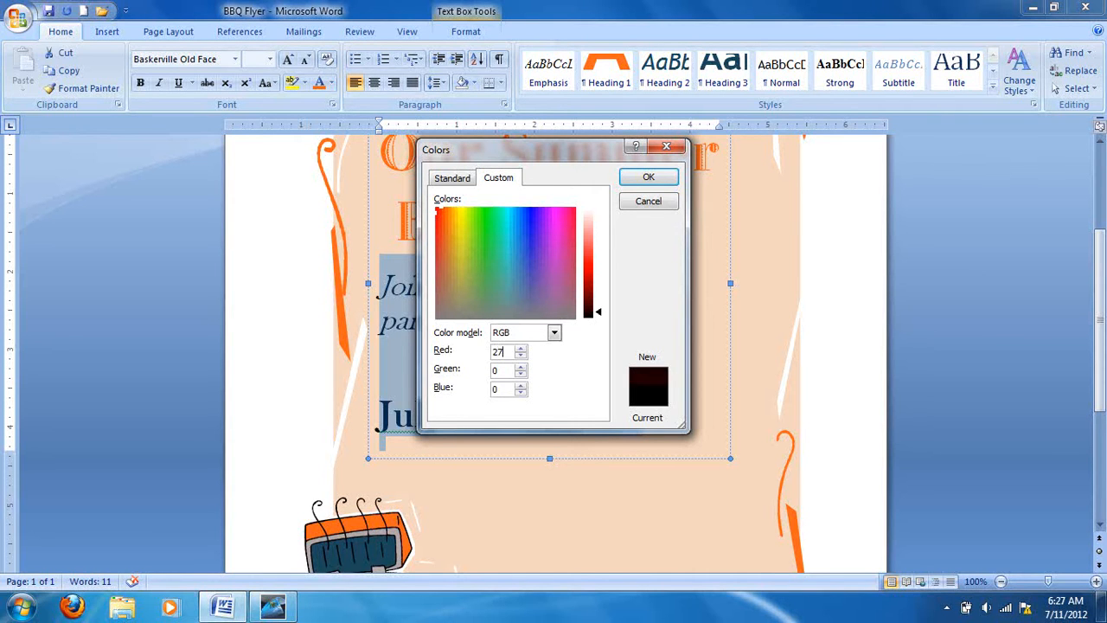
key(Tab)
text(72)
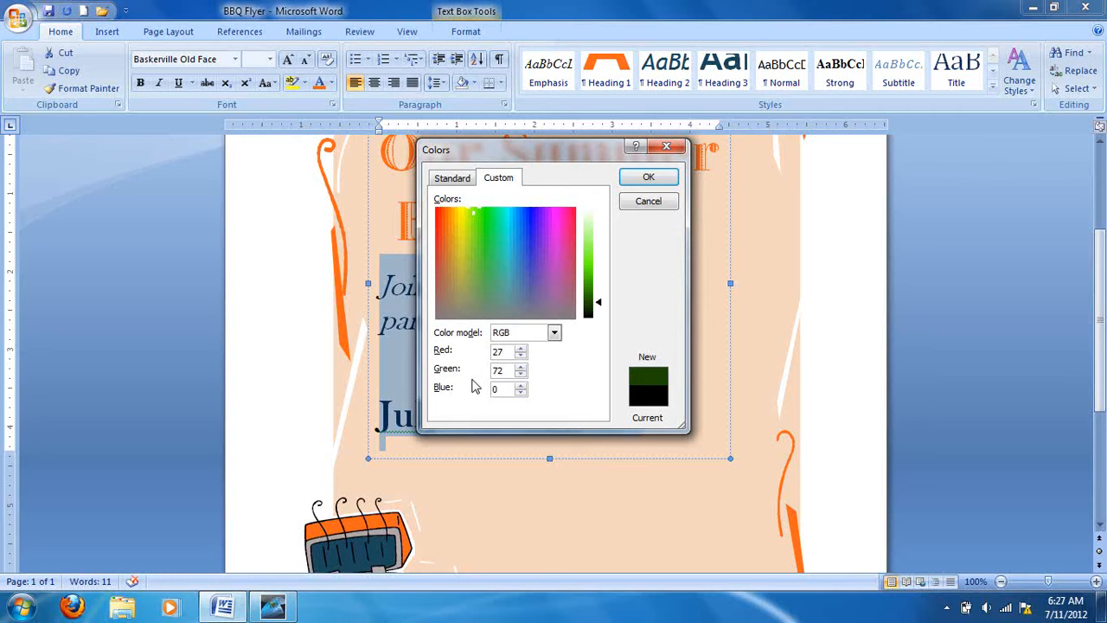
drag(508, 391, 483, 392)
text(92)
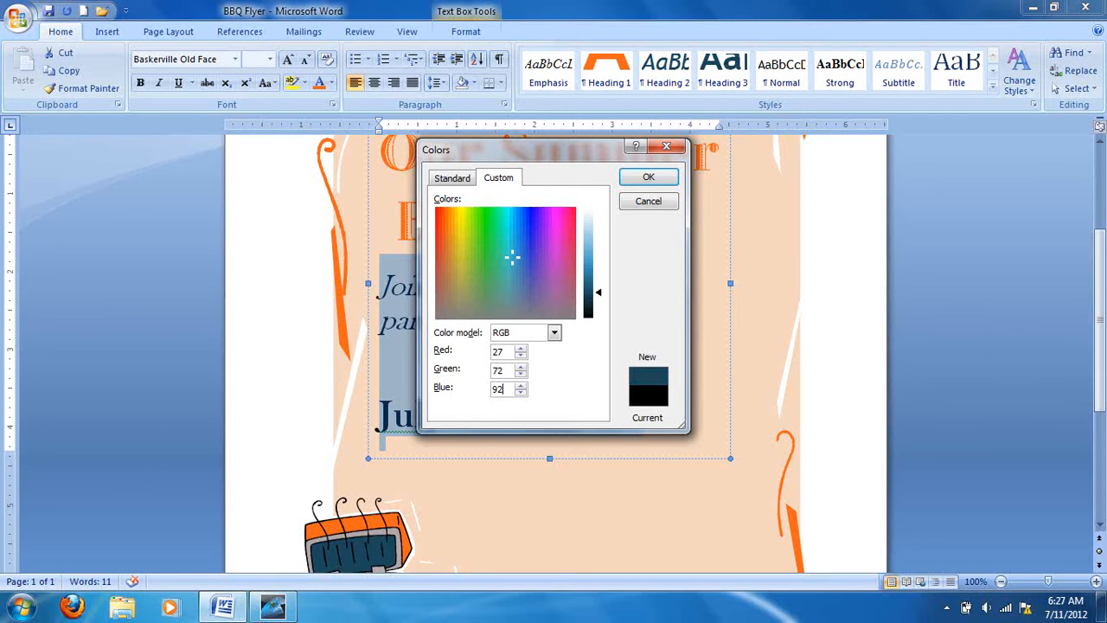
click(649, 179)
click(676, 397)
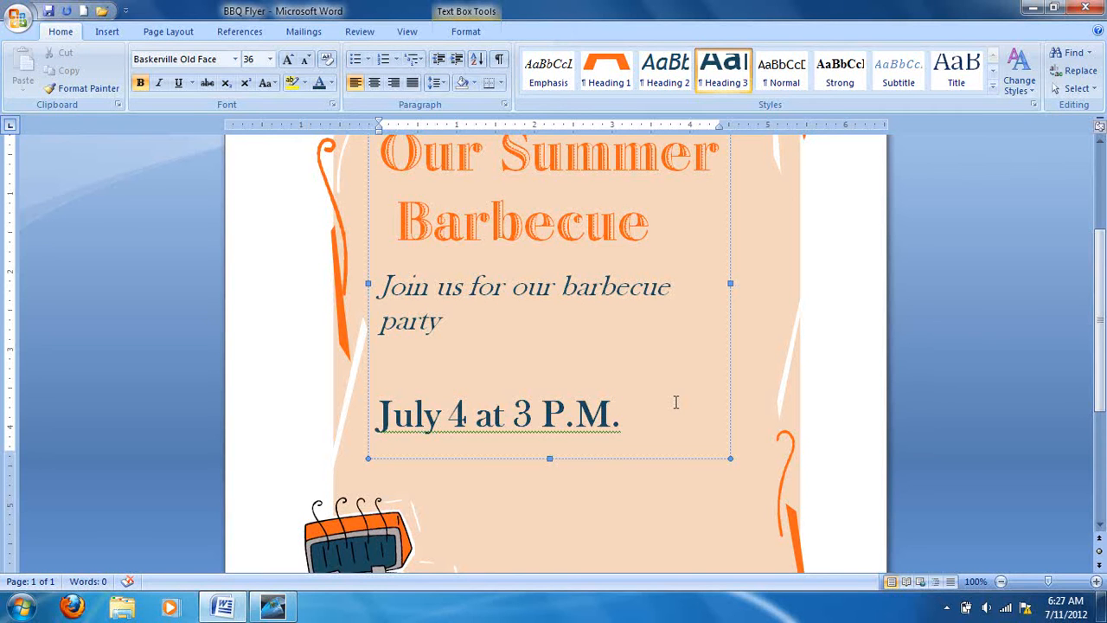
Remove the italics from the line "Join us for our barbecue party".
scroll(461, 374, down, 2)
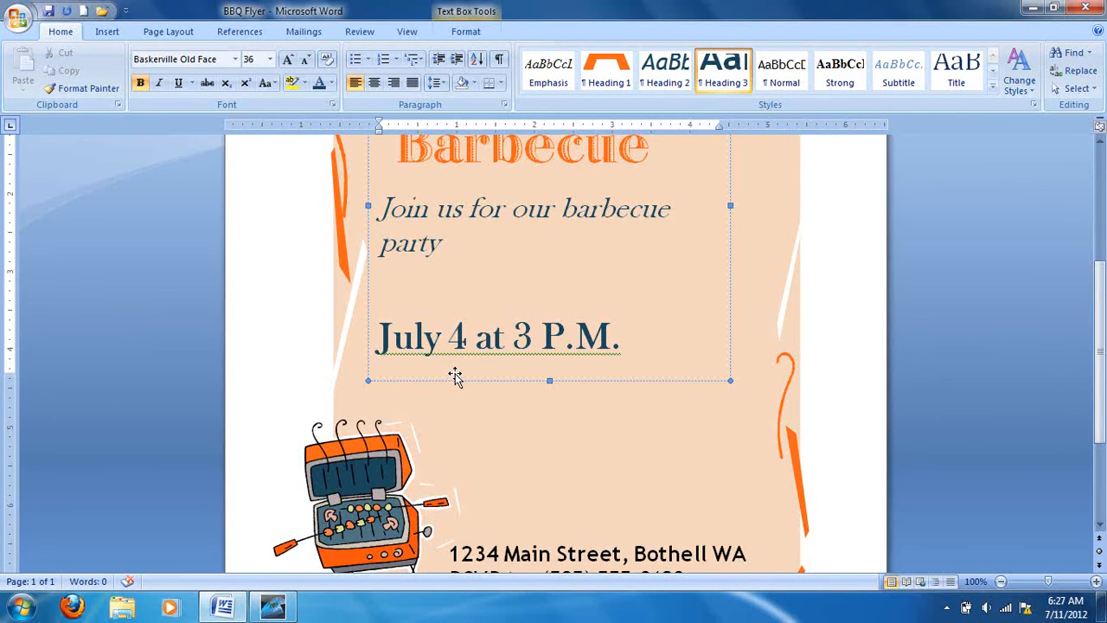
scroll(456, 375, up, 2)
drag(381, 287, 467, 316)
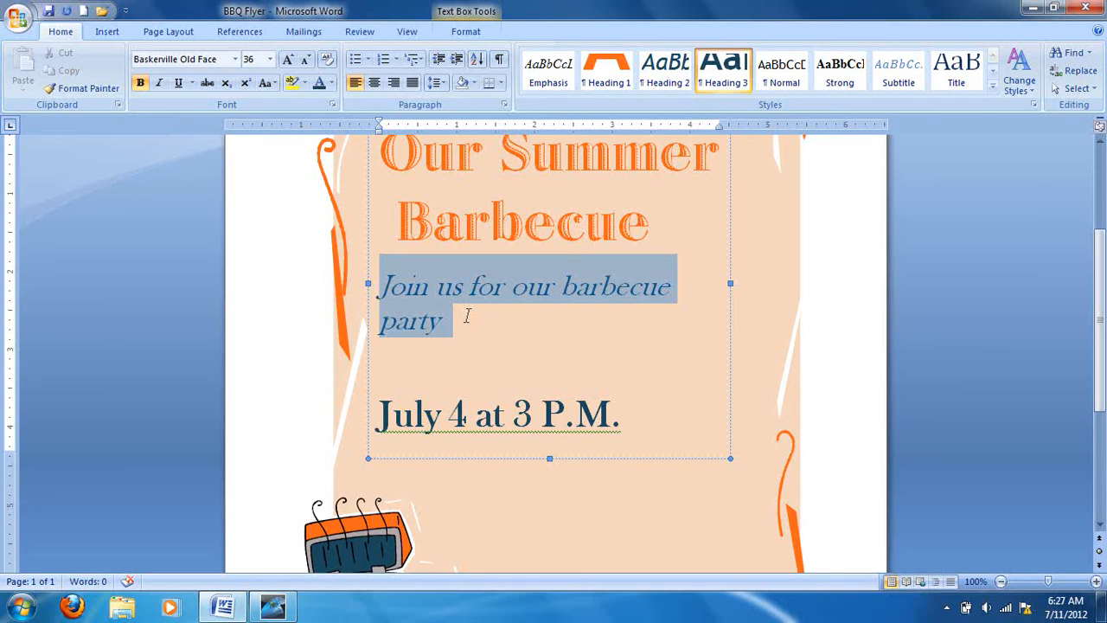
click(159, 84)
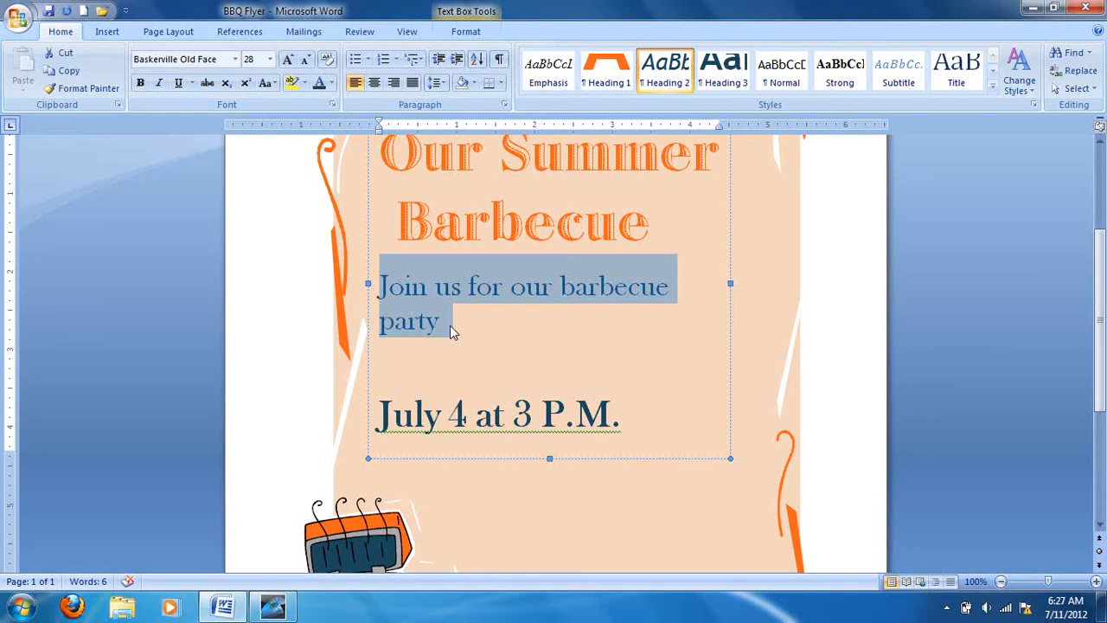
Make the title "Our Summer Barbecue" bold and deselect it.
scroll(449, 325, up, 1)
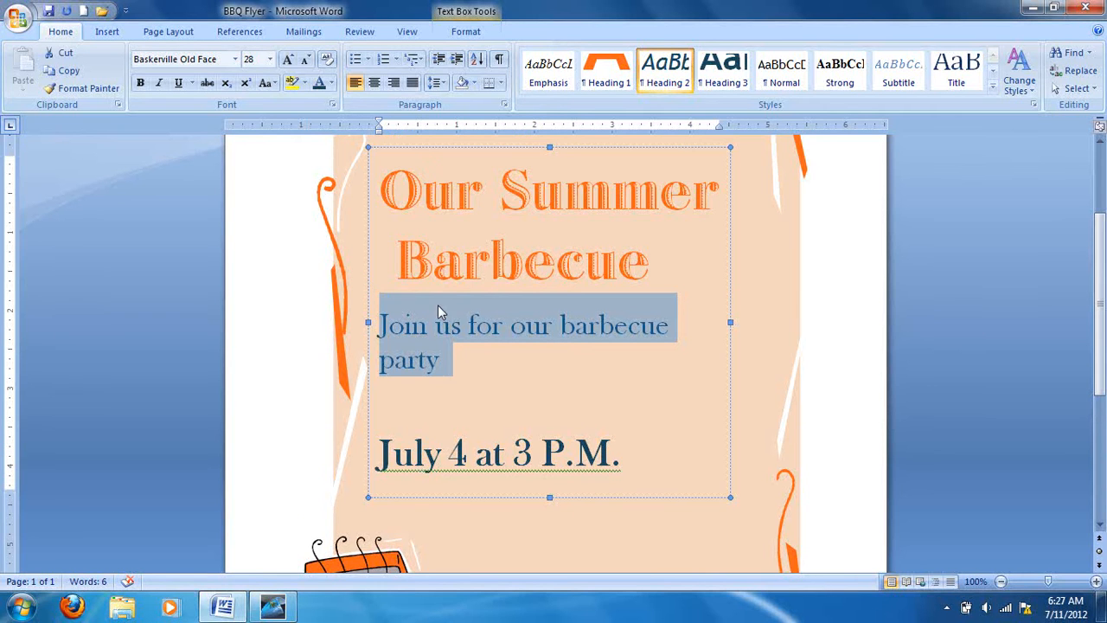
drag(381, 198, 683, 260)
click(139, 83)
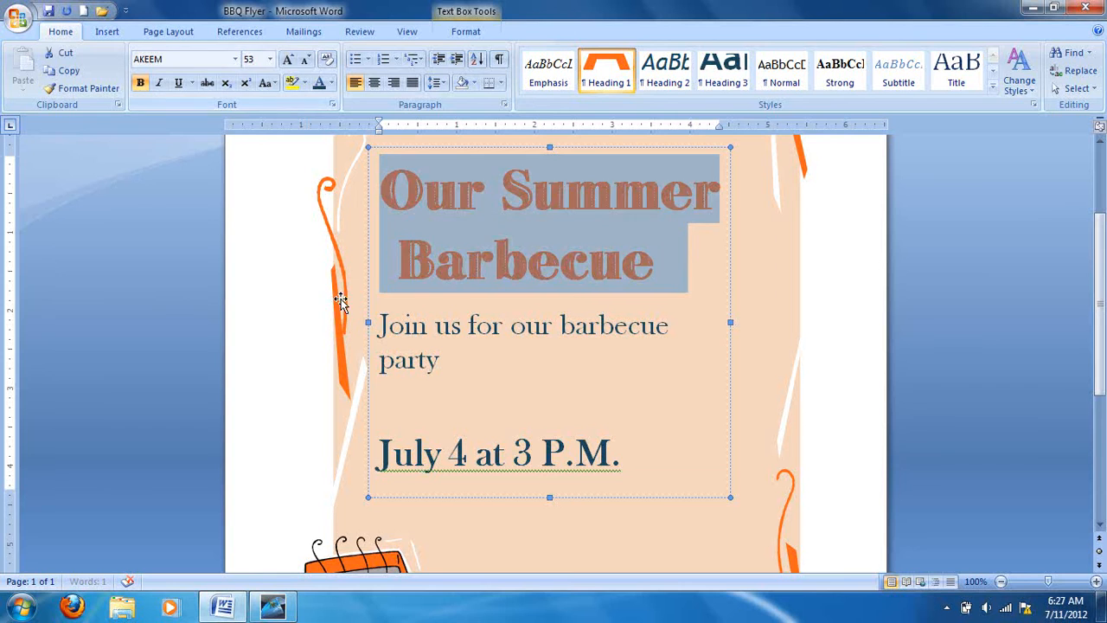
click(487, 379)
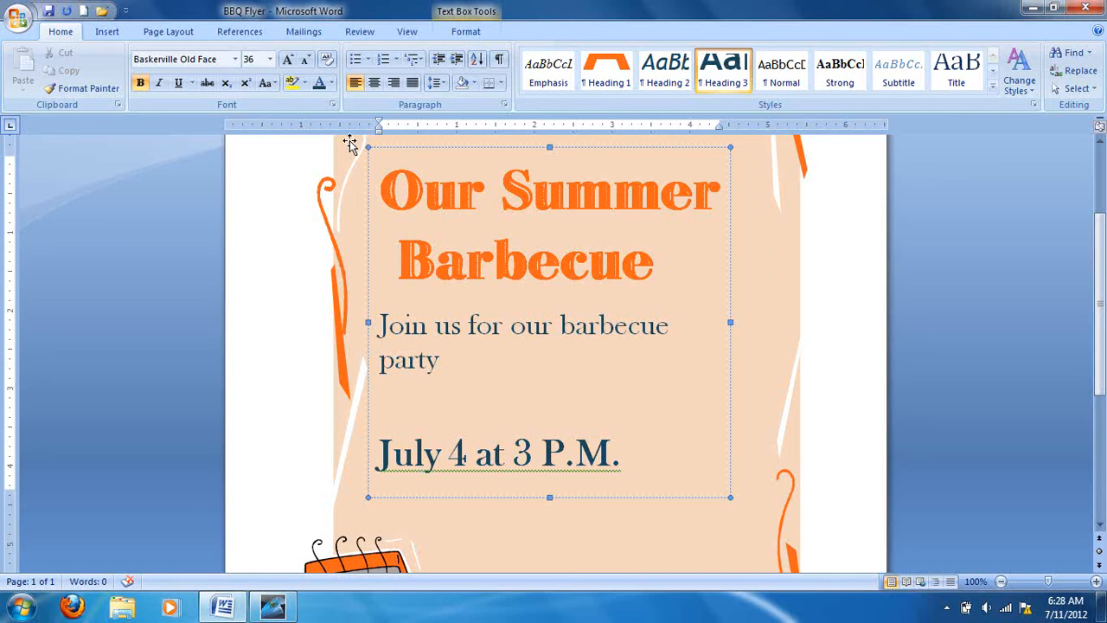
Examine the style, underline and effects options in the full Font settings and close them without changes.
click(333, 104)
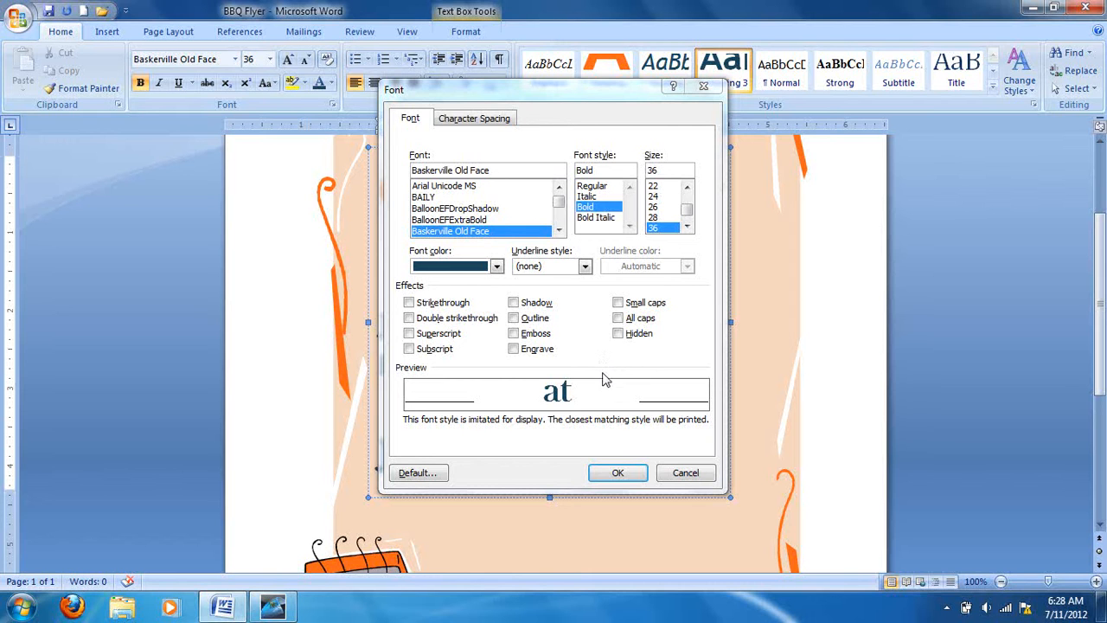
click(687, 477)
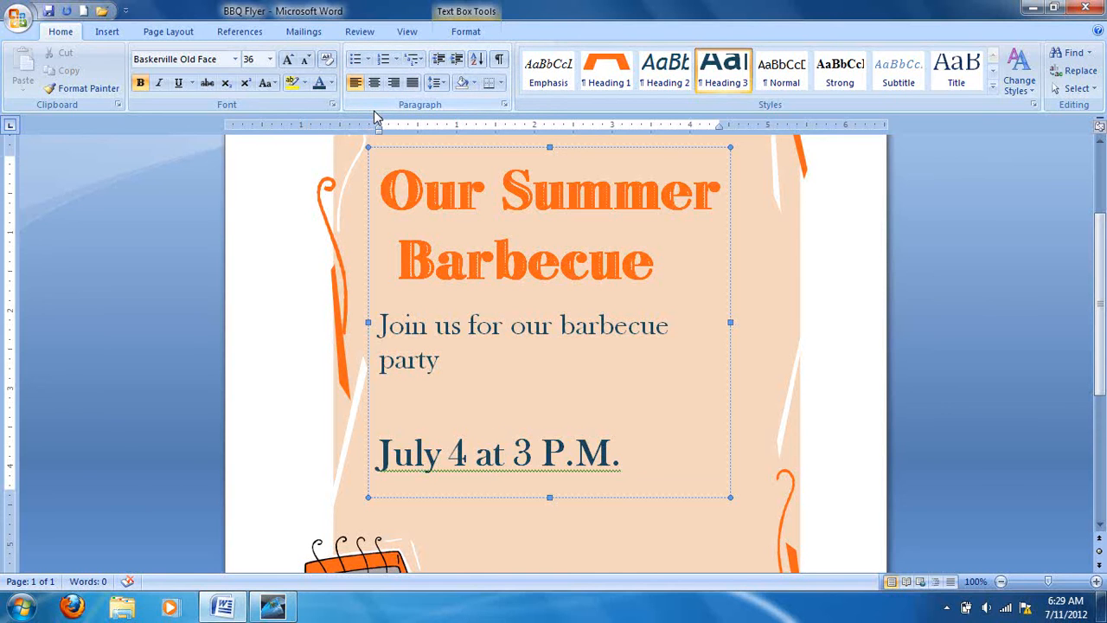
Center the title, the invitation line and the date line in their text box.
scroll(519, 346, up, 3)
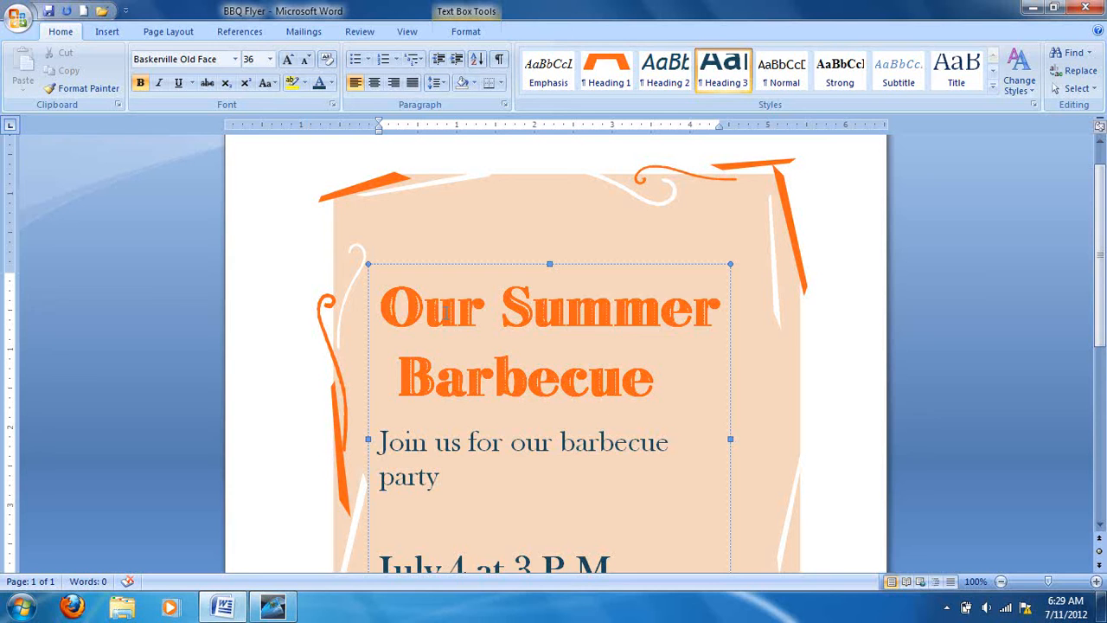
click(378, 294)
drag(411, 328, 637, 467)
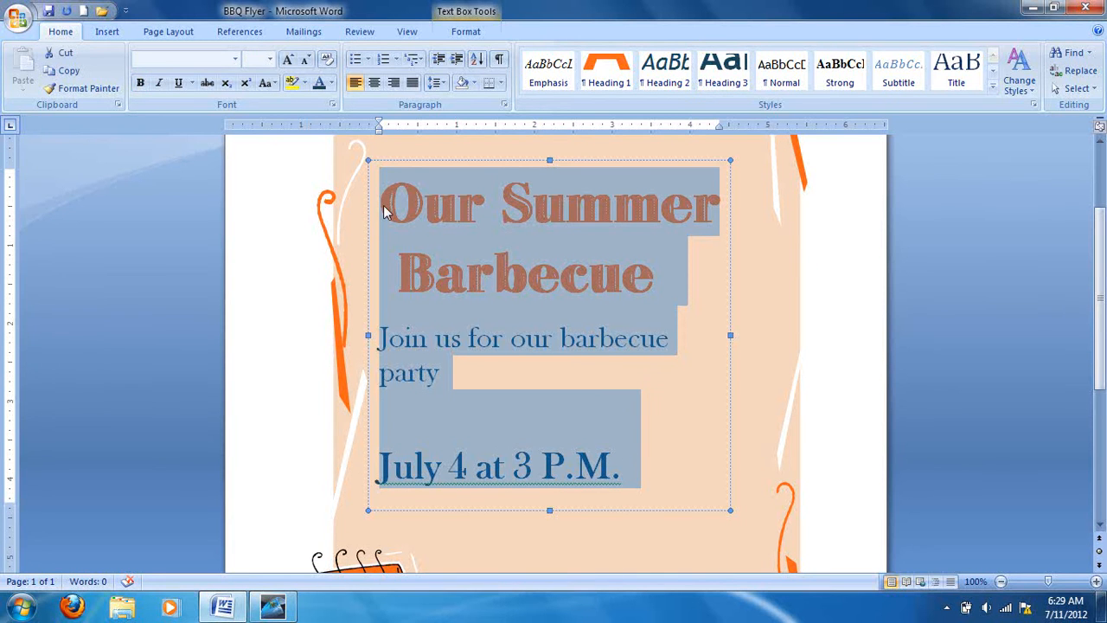
click(374, 83)
click(644, 387)
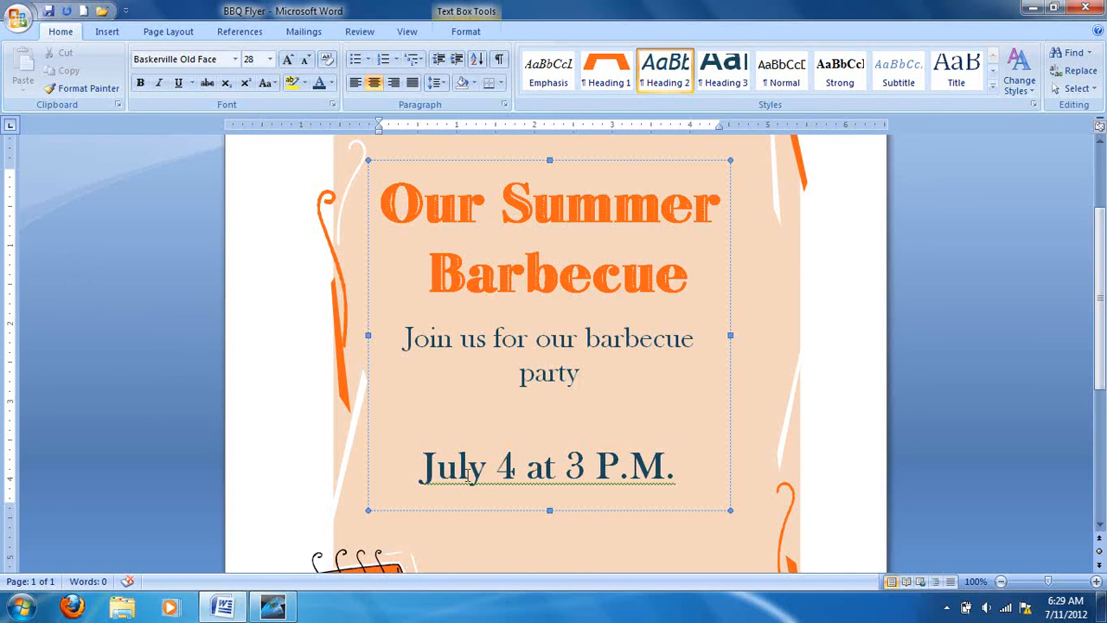
click(223, 606)
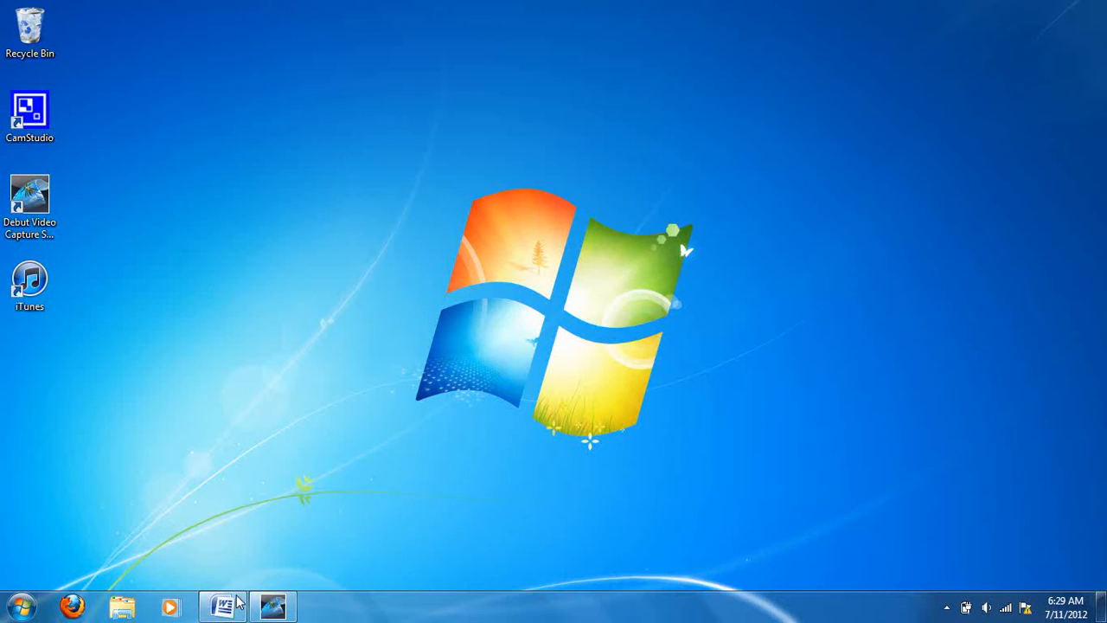
click(274, 610)
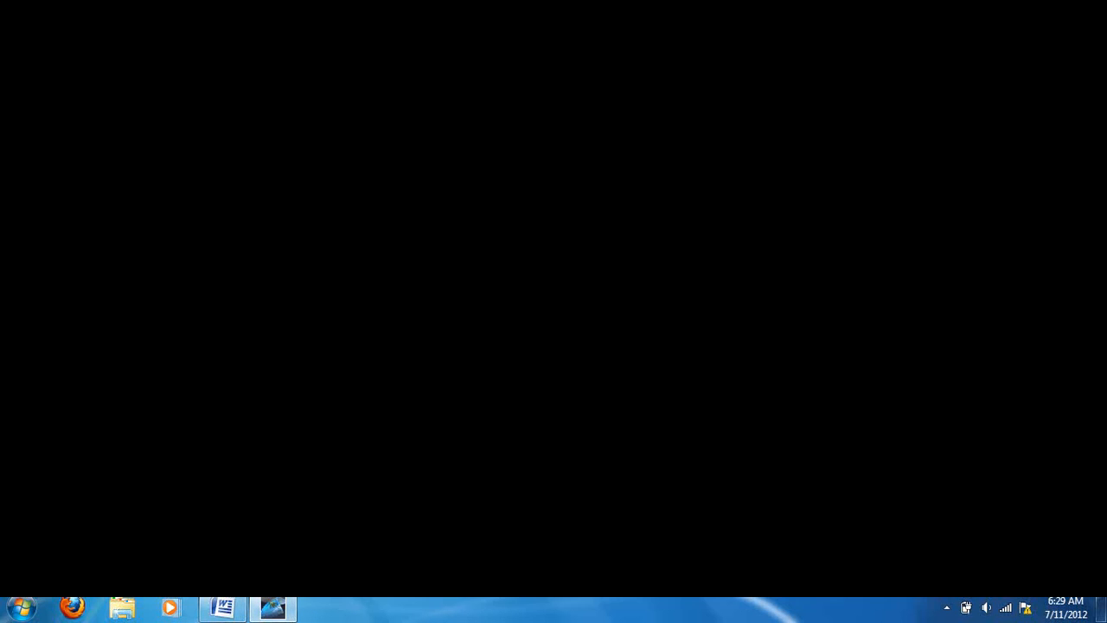